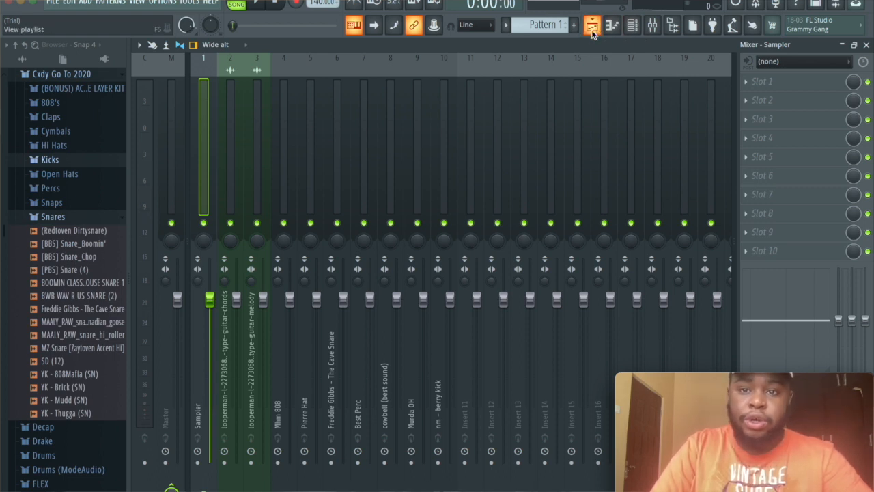
pyautogui.click(632, 25)
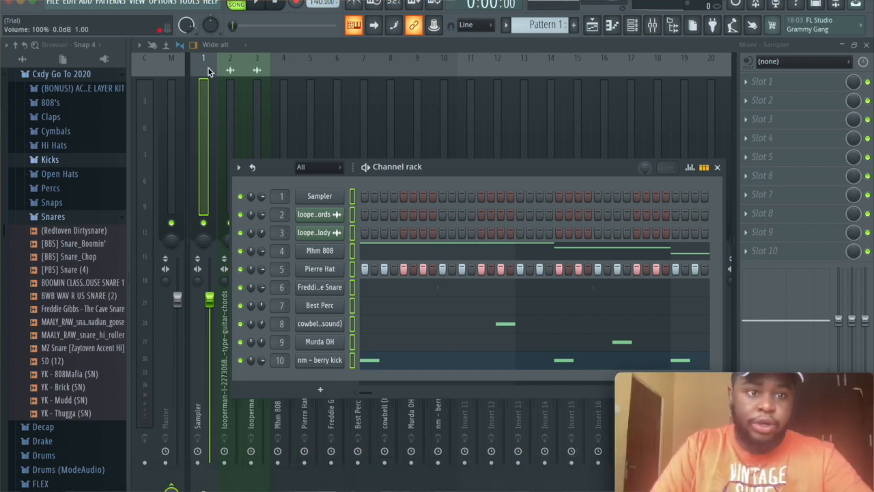
pyautogui.click(117, 0)
pyautogui.moveTo(170, 0)
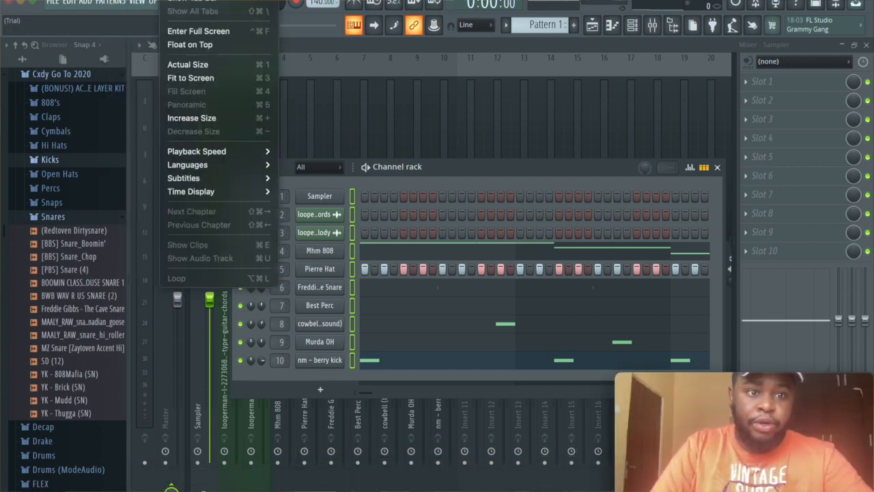
pyautogui.click(191, 44)
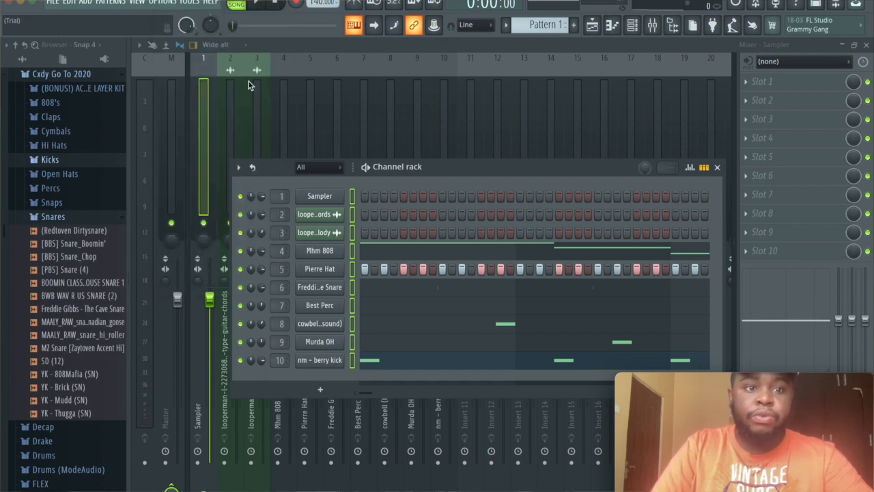
pyautogui.click(267, 45)
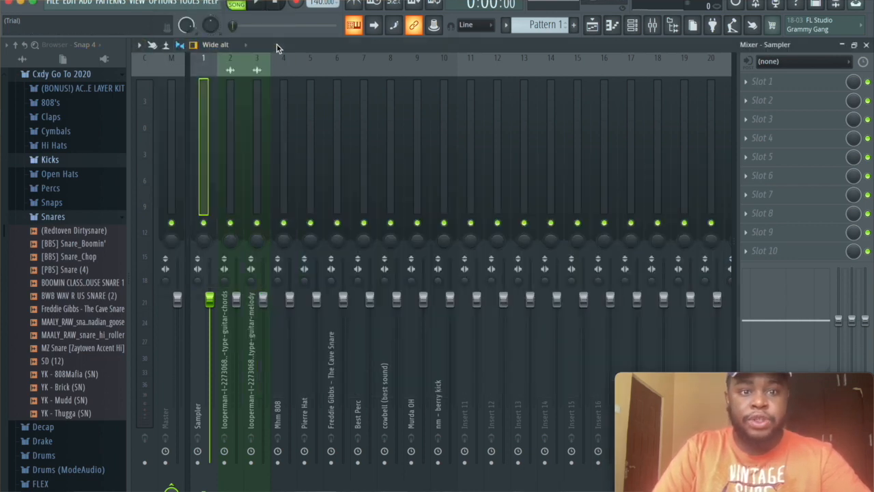
# Examine the channel routing options available for the Sampler mixer track
pyautogui.click(633, 25)
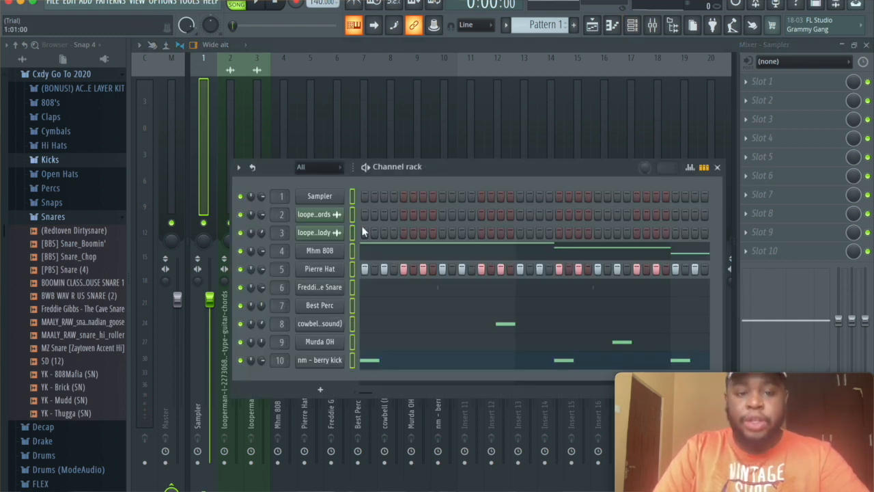
pyautogui.click(202, 163)
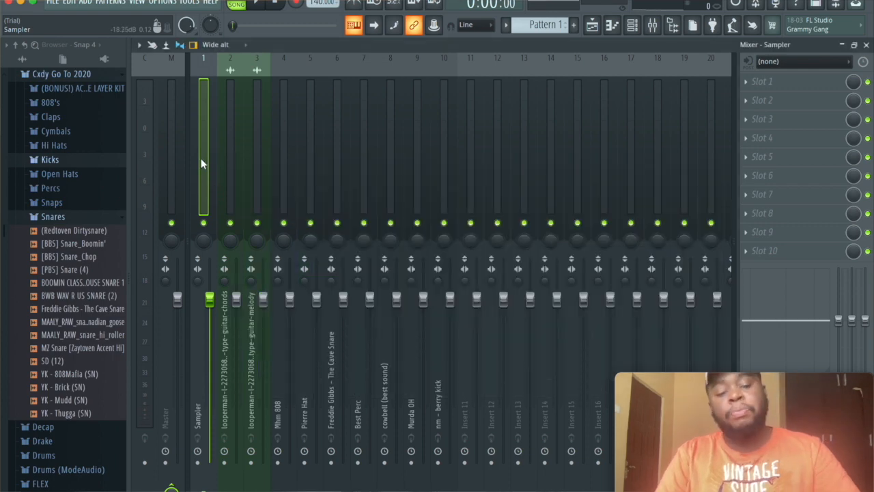
pyautogui.rightClick(202, 163)
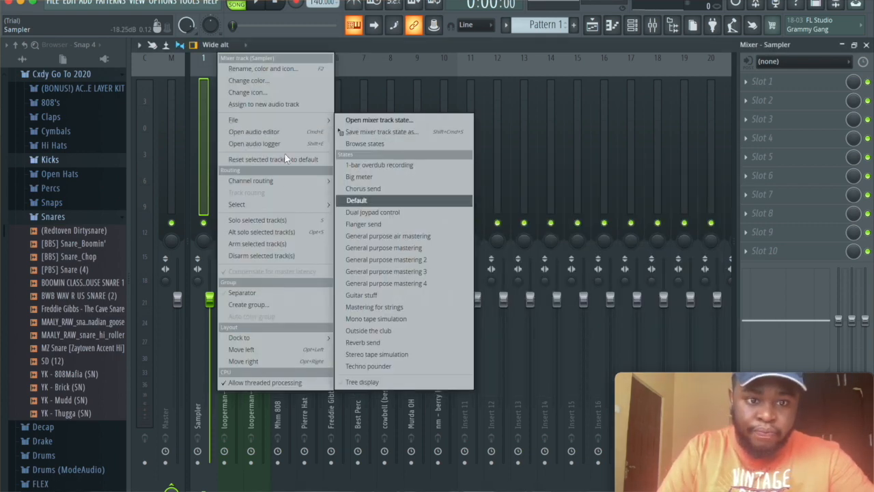
pyautogui.moveTo(277, 183)
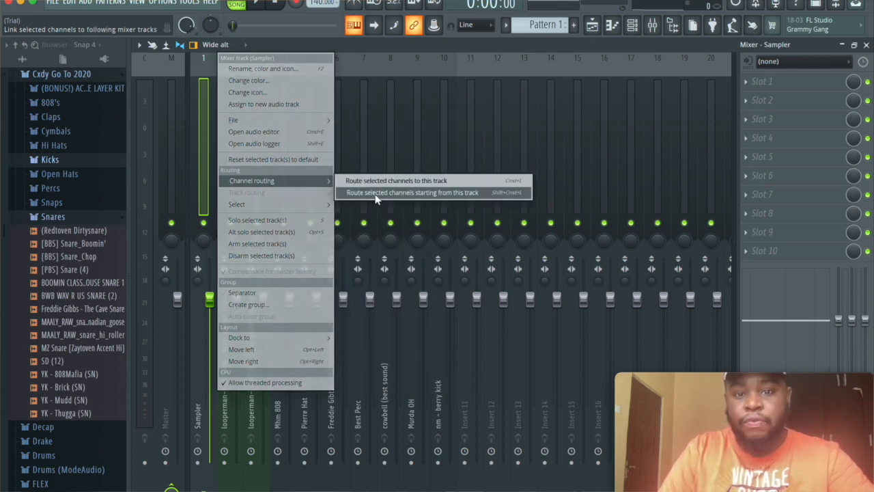
pyautogui.click(196, 169)
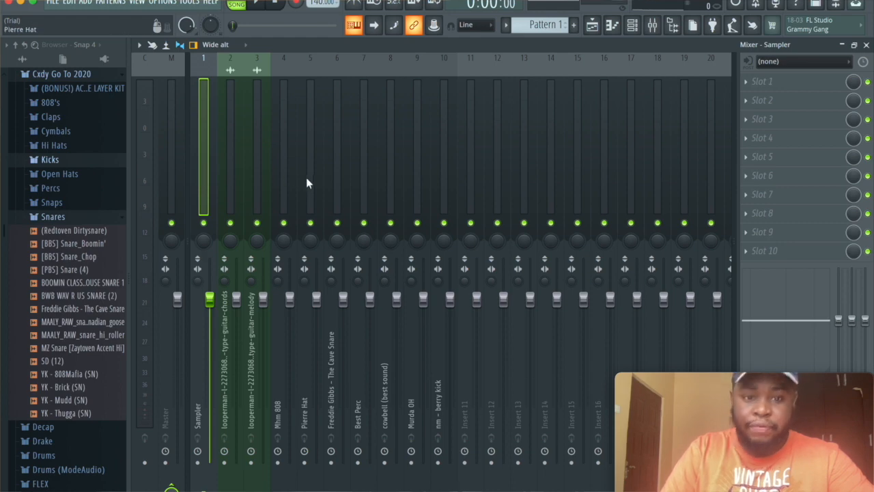
# Reposition the channel rack so that it leaves the first mixer tracks uncovered
pyautogui.click(633, 25)
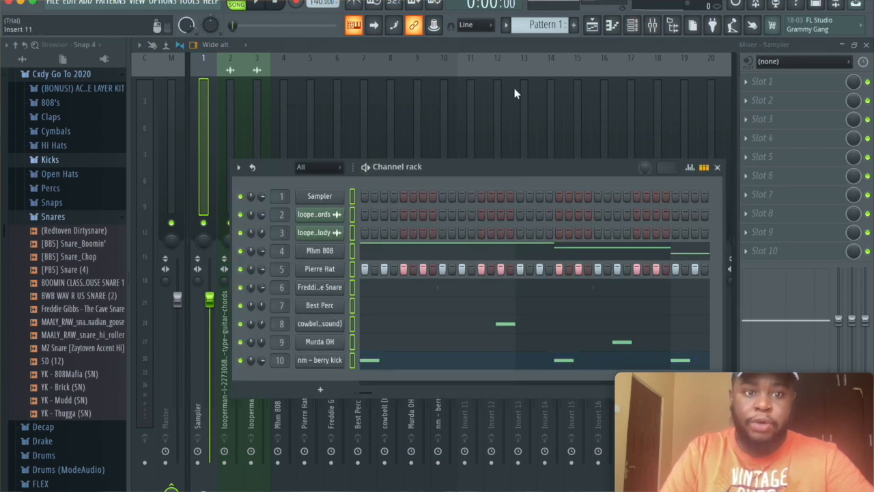
pyautogui.click(632, 24)
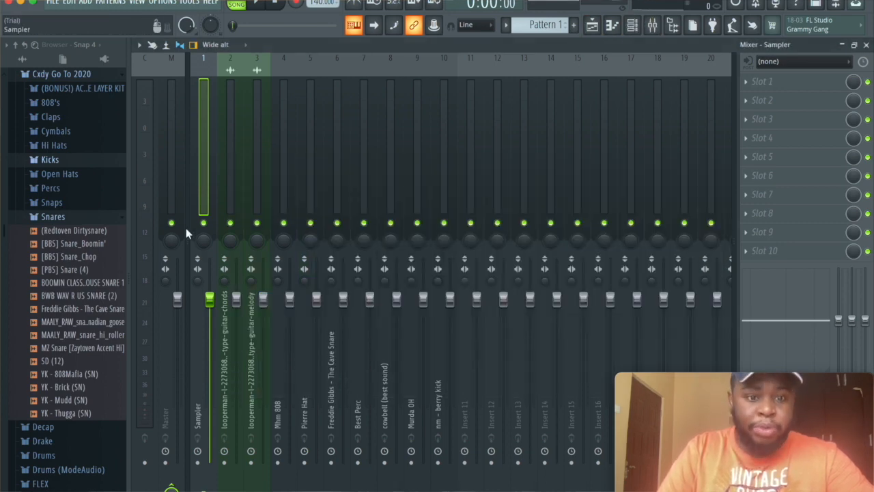
pyautogui.click(633, 26)
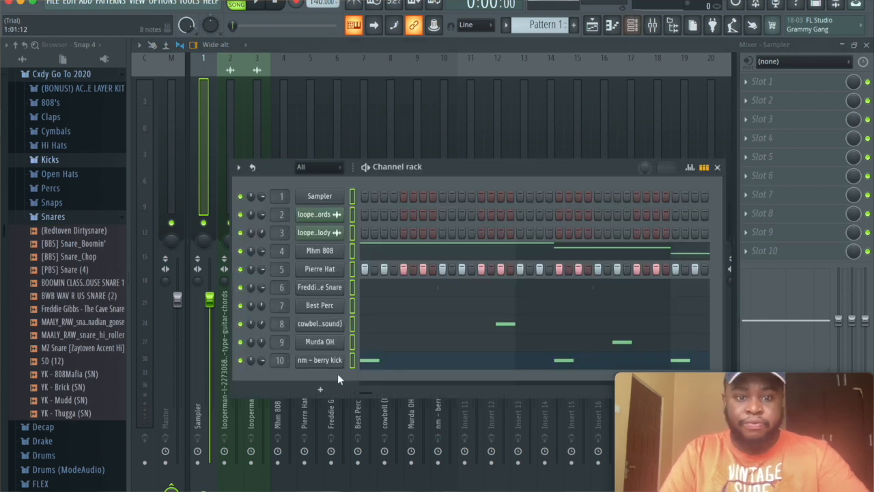
pyautogui.moveTo(497, 168); pyautogui.dragTo(710, 96)
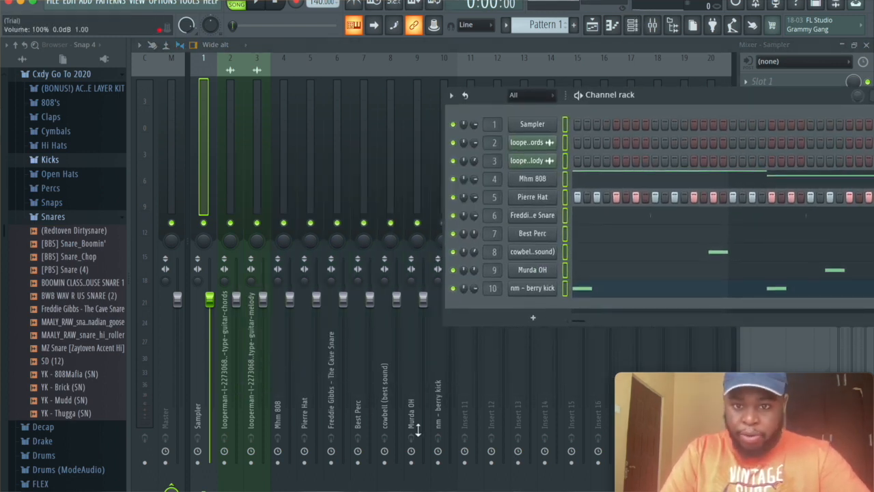
pyautogui.click(633, 31)
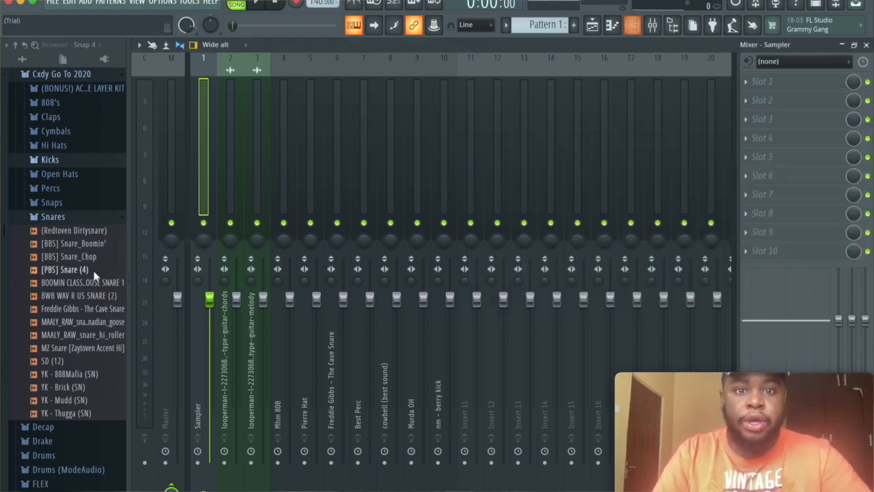
# Play the arrangement of guitar loops and Pattern 1 in the playlist, and stop it after listening
pyautogui.click(593, 28)
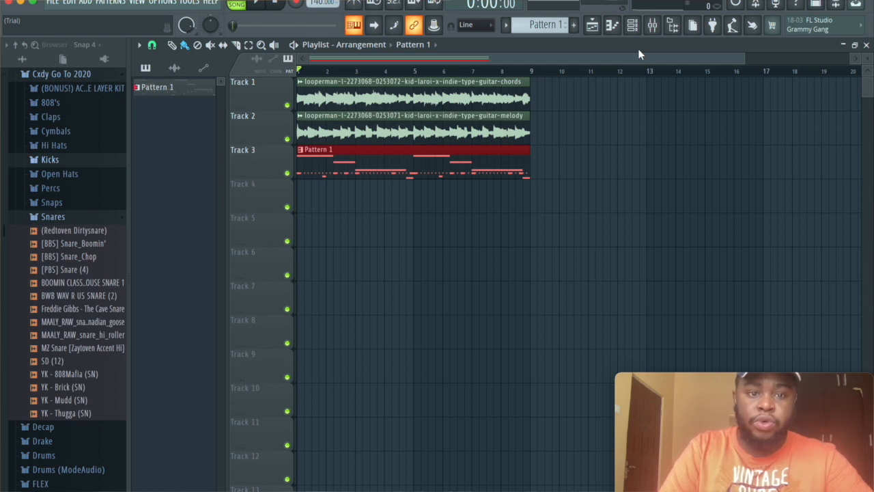
pyautogui.press('space')
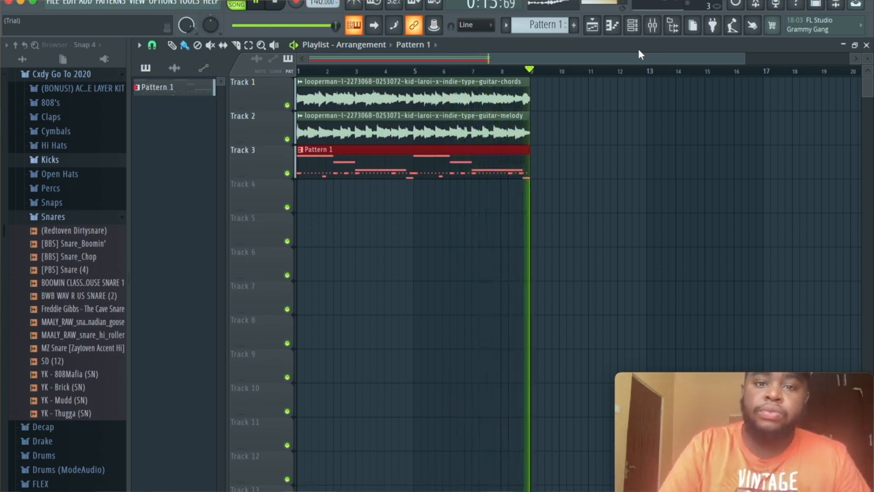
pyautogui.press('space')
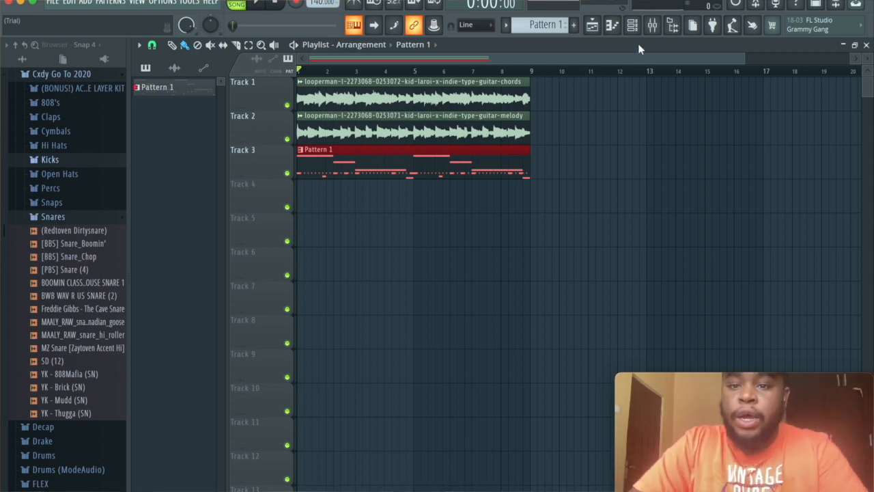
# Return to the mixer and select the guitar chords track
pyautogui.click(635, 27)
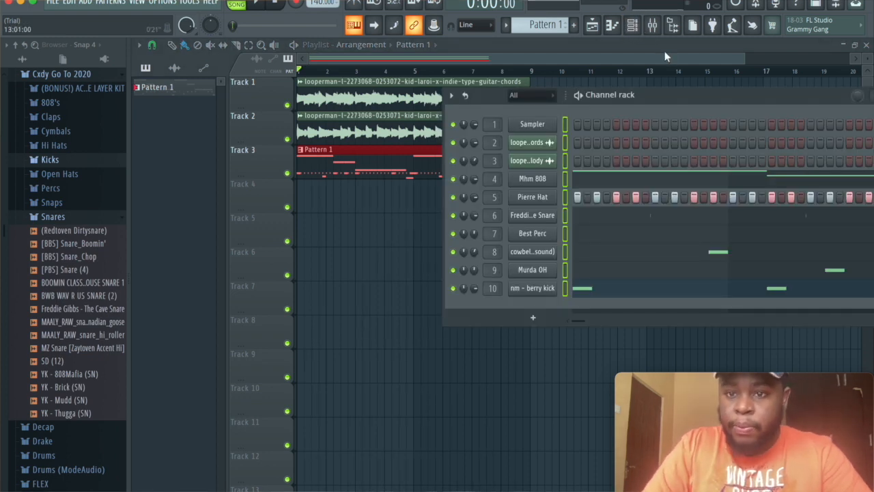
pyautogui.click(652, 27)
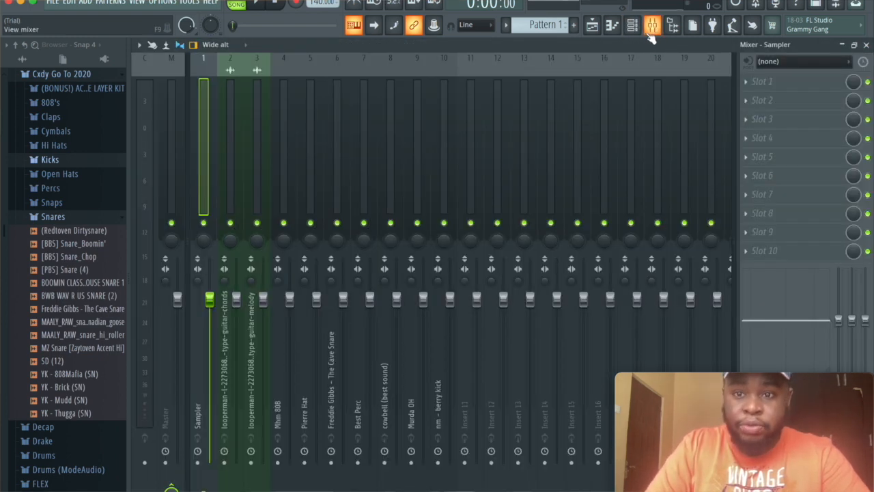
pyautogui.click(641, 32)
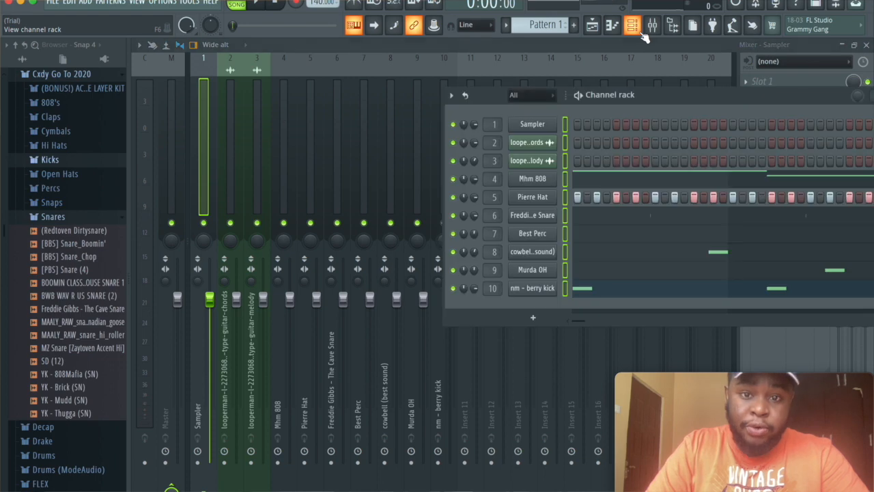
pyautogui.click(230, 167)
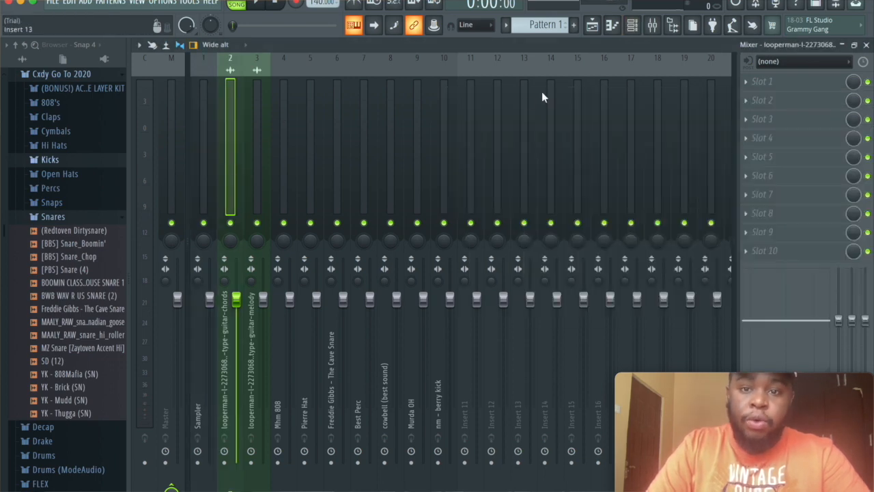
# Lower the guitar chords channel's volume to about 39% in the channel rack while checking its level during playback
pyautogui.click(640, 27)
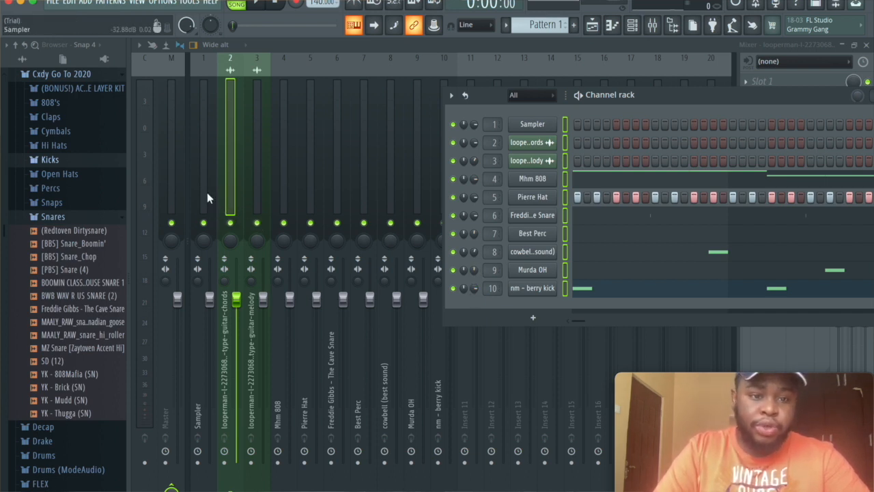
pyautogui.press('space')
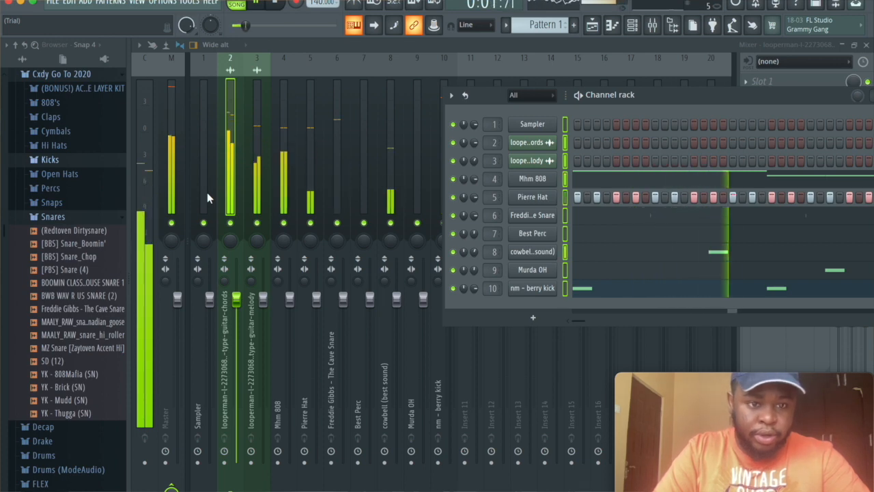
pyautogui.press('space')
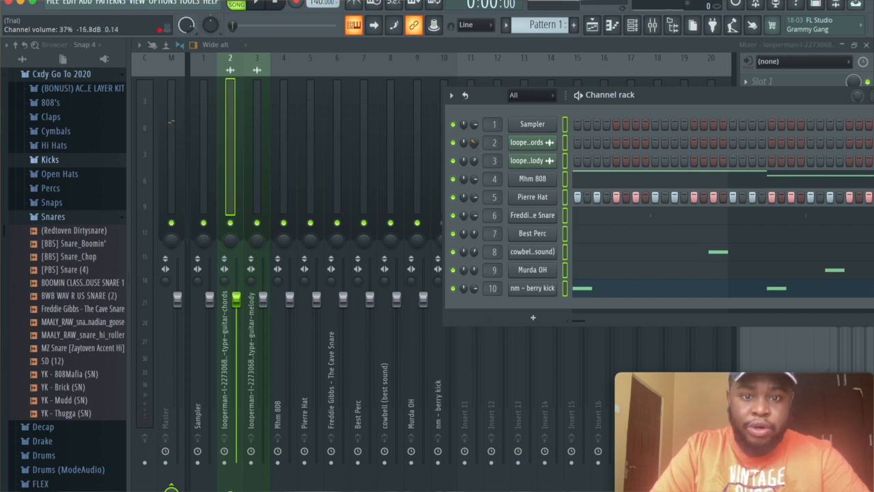
pyautogui.press('space')
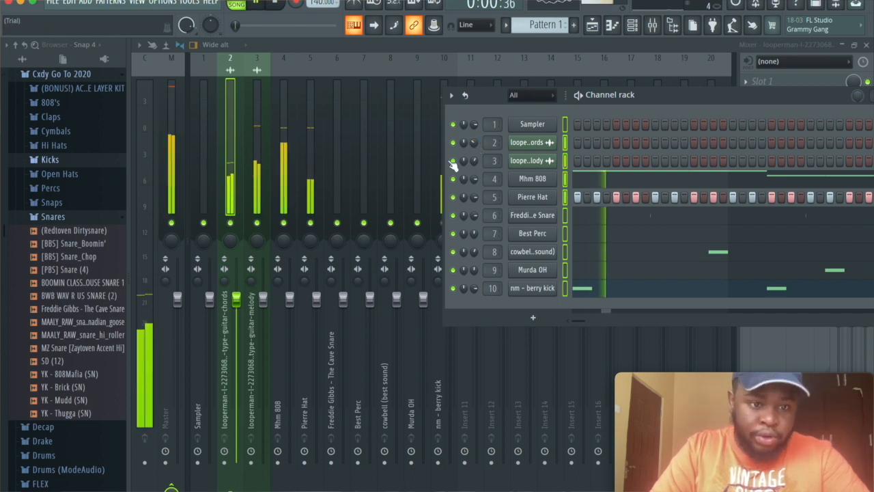
pyautogui.moveTo(474, 143); pyautogui.dragTo(474, 136)
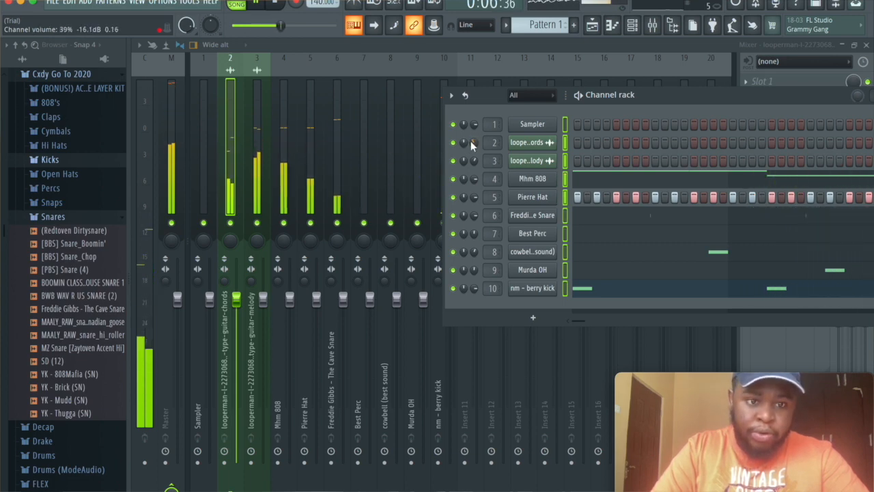
pyautogui.press('space')
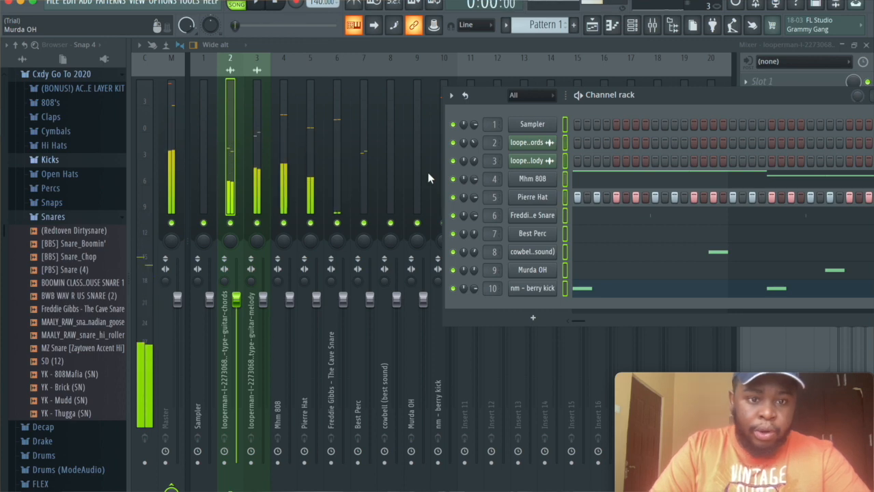
# Select the guitar melody mixer track and lower its channel volume in the channel rack during playback
pyautogui.click(250, 154)
pyautogui.click(632, 26)
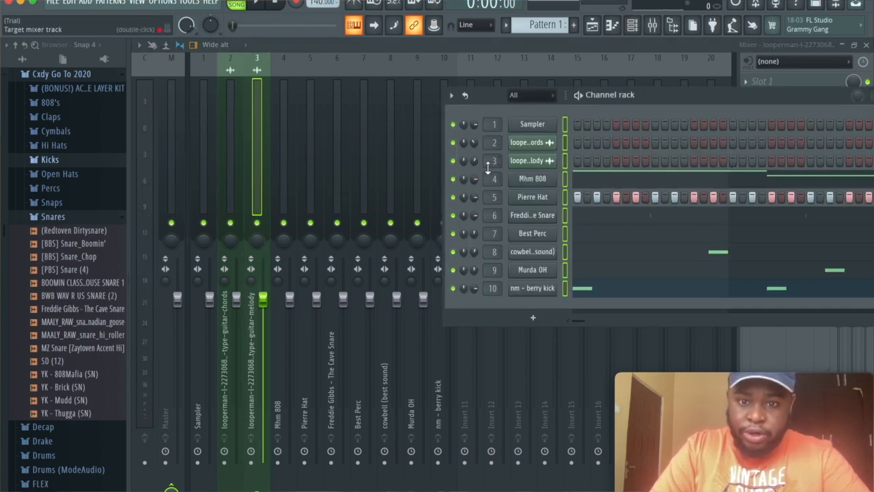
pyautogui.press('space')
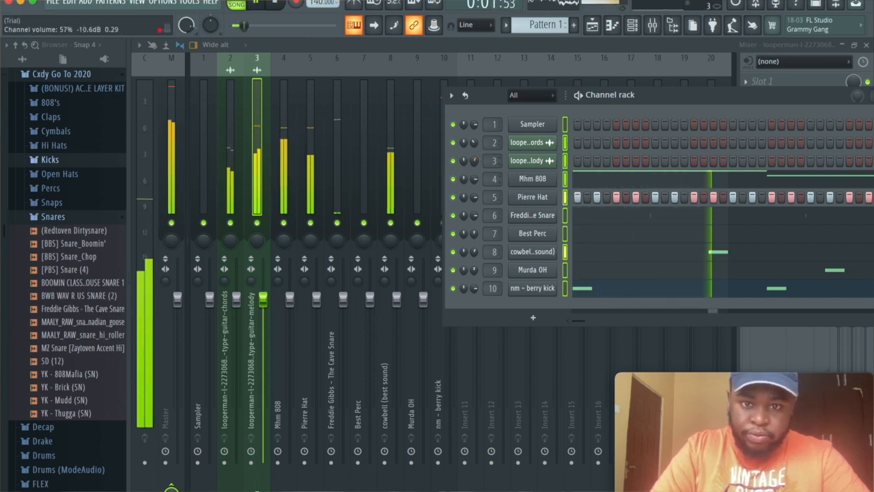
pyautogui.moveTo(476, 160); pyautogui.dragTo(476, 168)
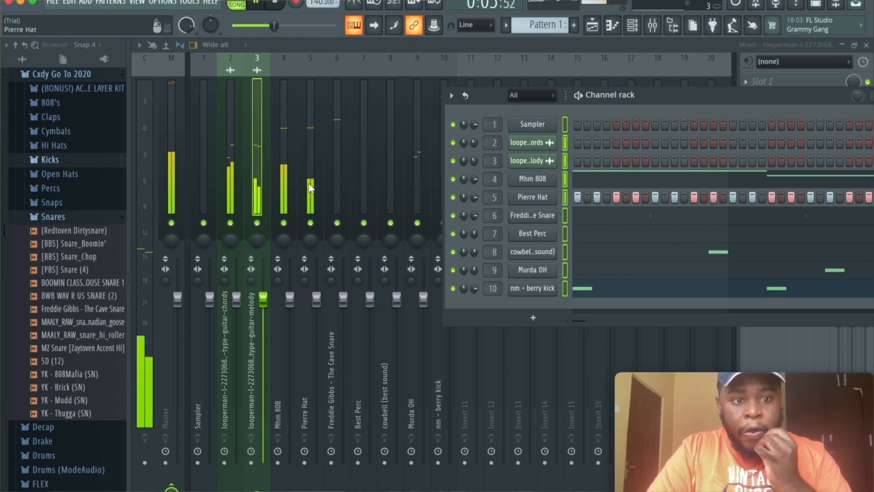
# Select the Mhm 808 mixer track and set its channel volume to about 52%, checking the level during playback
pyautogui.click(273, 186)
pyautogui.click(280, 190)
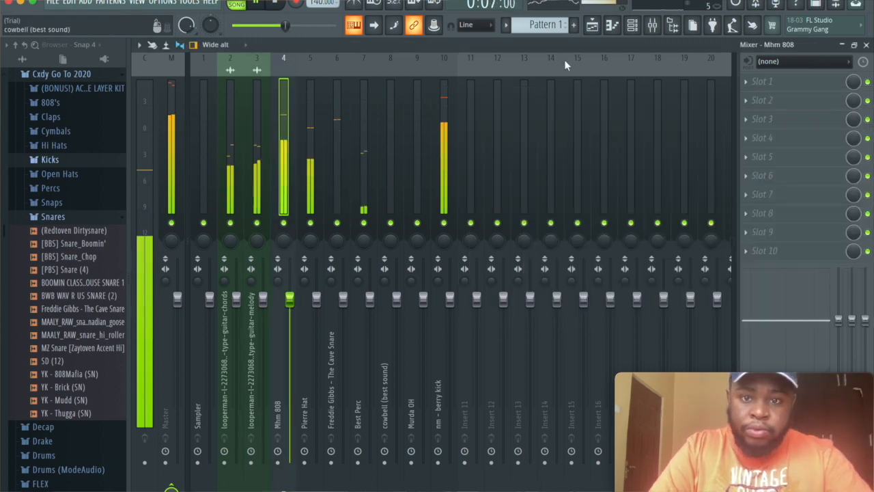
pyautogui.click(634, 27)
pyautogui.press('space')
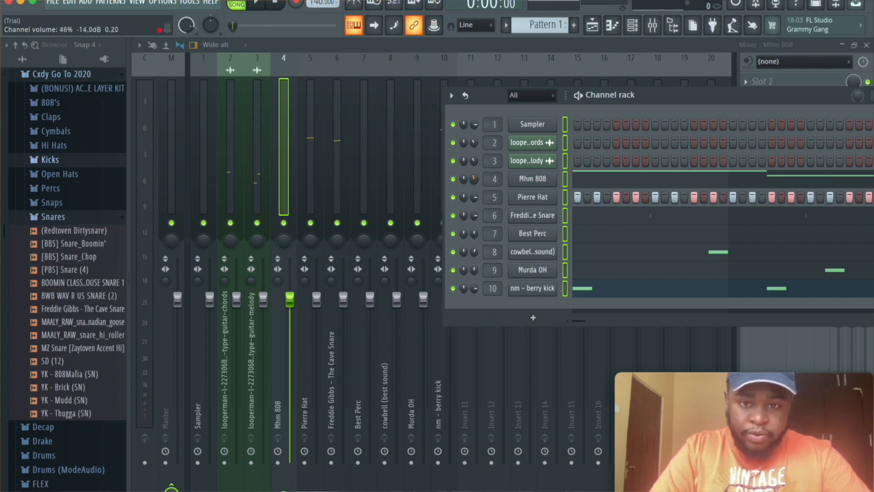
pyautogui.press('space')
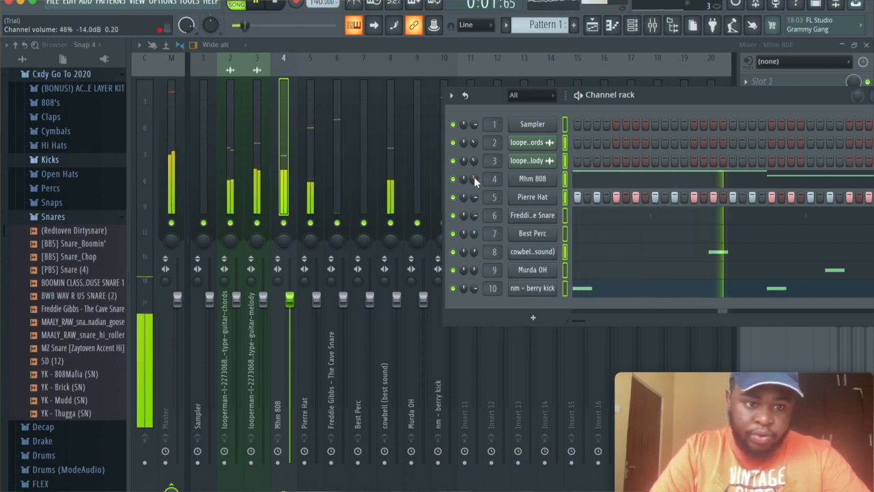
pyautogui.moveTo(474, 176); pyautogui.dragTo(474, 164)
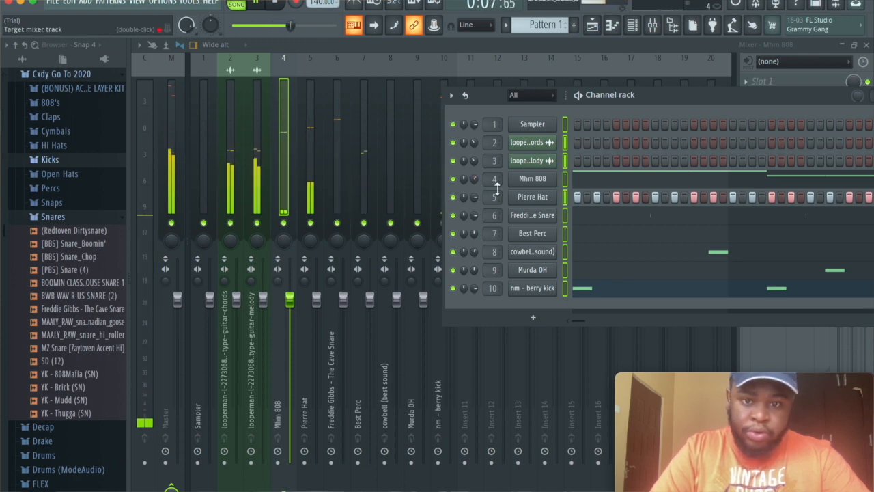
pyautogui.moveTo(473, 179); pyautogui.dragTo(473, 181)
pyautogui.press('space')
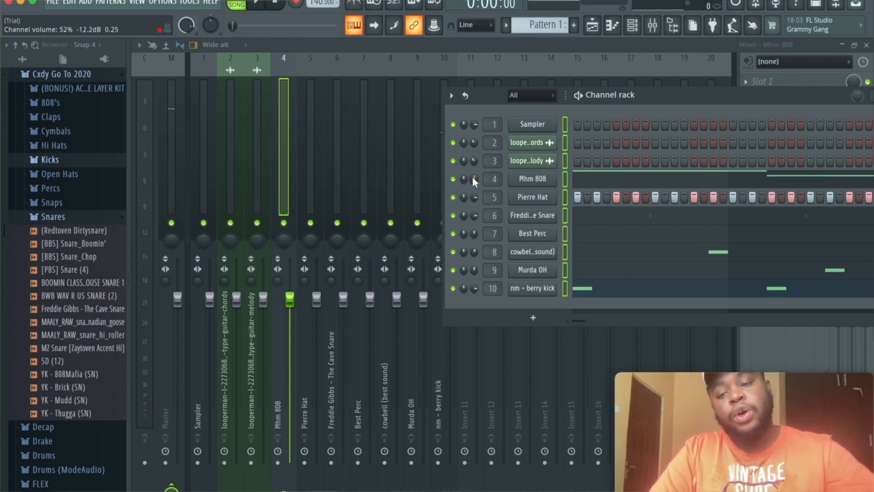
# Play the beat, select the Pierre Hat mixer track and lower its channel volume to about 58% in the channel rack
pyautogui.press('space')
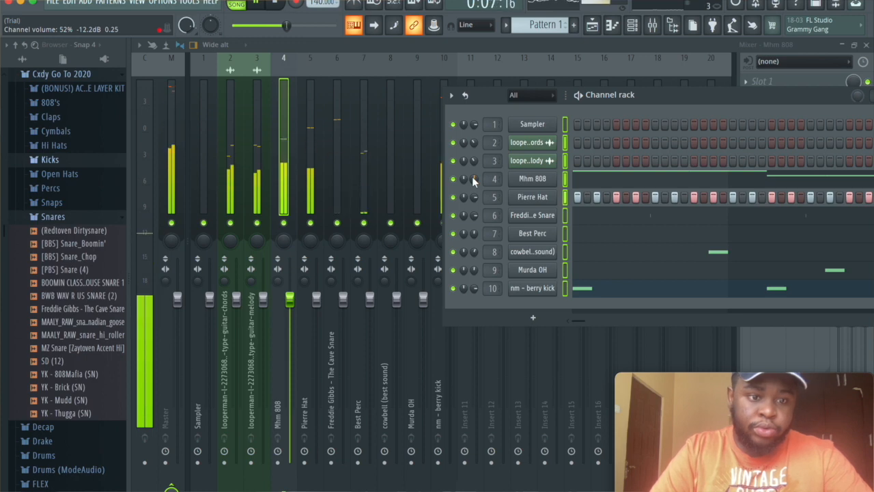
pyautogui.click(309, 170)
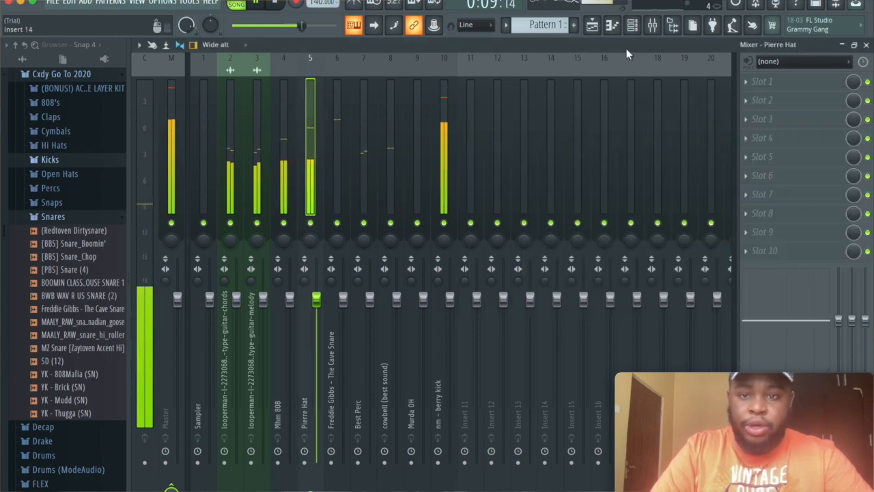
pyautogui.click(633, 25)
pyautogui.moveTo(478, 199)
pyautogui.mouseDown()
pyautogui.moveTo(478, 215)
pyautogui.moveTo(477, 198)
pyautogui.mouseUp()
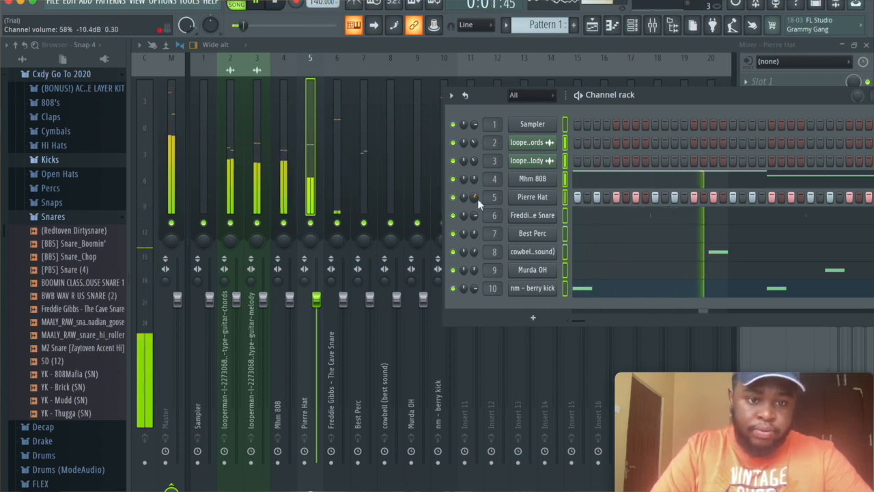
# Select the Freddie Gibbs snare mixer track and lower its channel volume to about 53% in the channel rack during playback
pyautogui.click(333, 172)
pyautogui.click(629, 26)
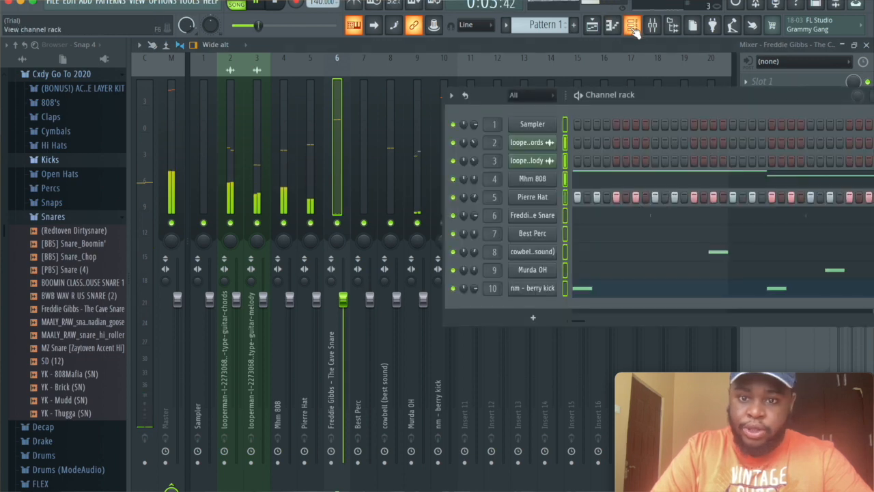
pyautogui.moveTo(474, 215); pyautogui.dragTo(474, 226)
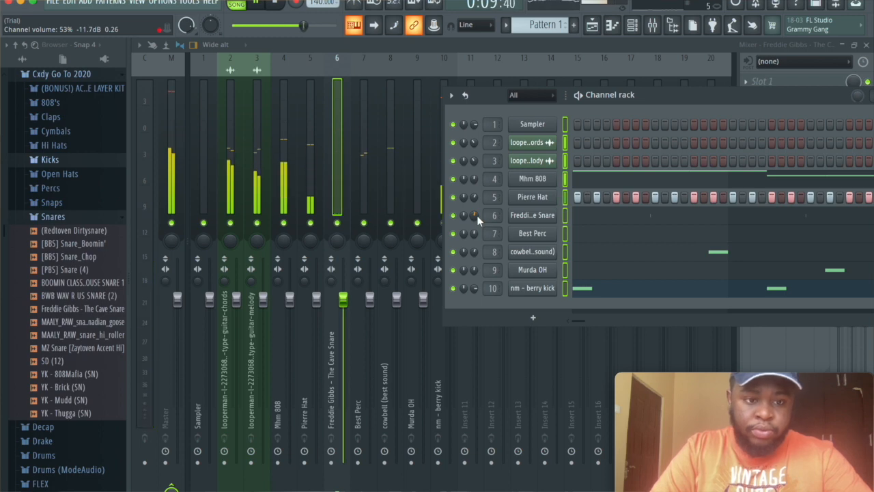
# Check the levels of the Best Perc, cowbell and Murda OH tracks against their channel volumes during playback
pyautogui.click(363, 188)
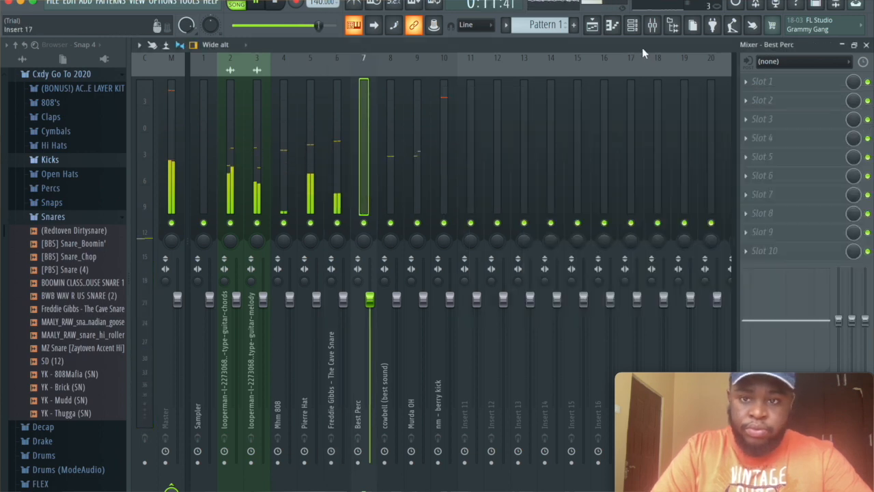
pyautogui.click(633, 24)
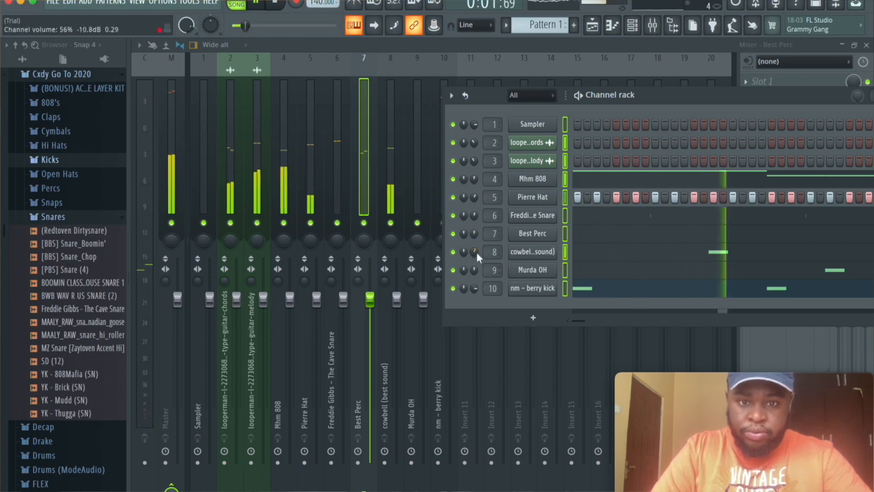
pyautogui.click(417, 188)
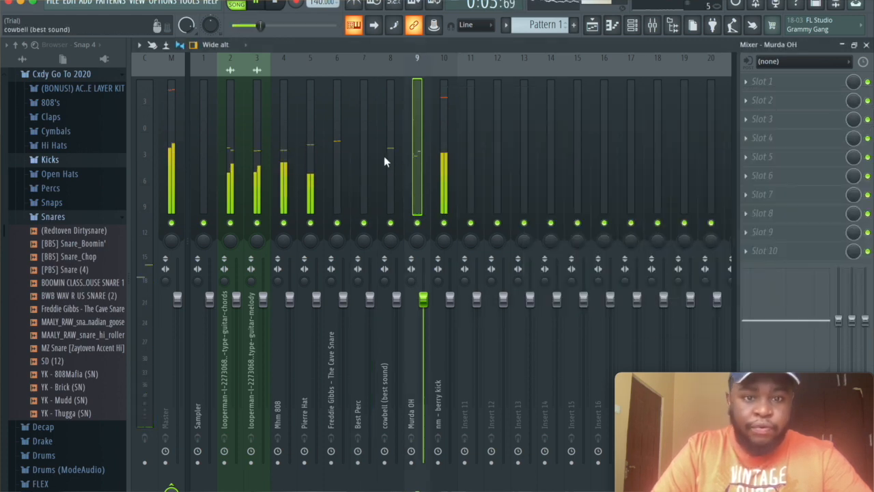
# Select the nm - berry kick mixer track, open its channel settings to audition the kick sample, and close them
pyautogui.click(442, 163)
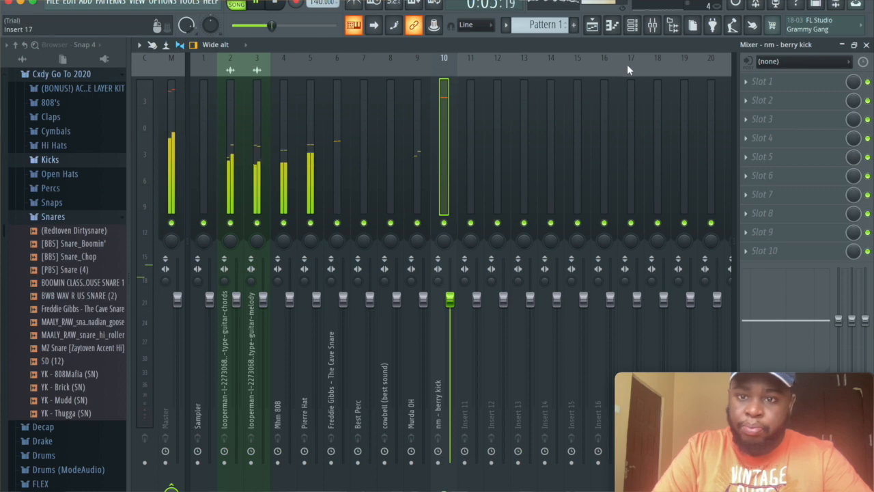
pyautogui.click(632, 24)
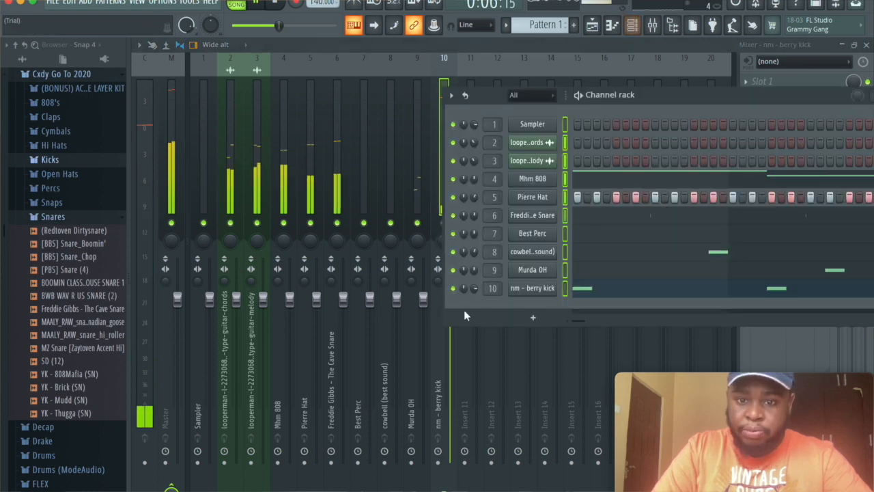
pyautogui.click(533, 290)
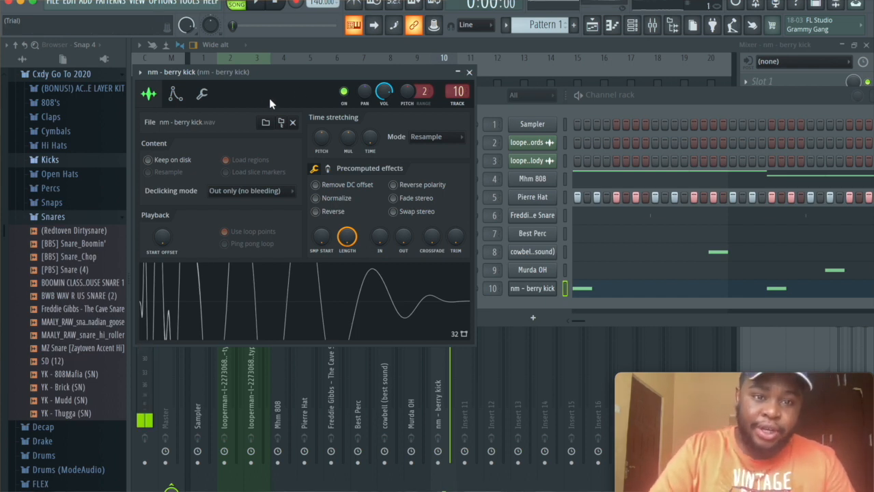
pyautogui.moveTo(299, 78); pyautogui.dragTo(398, 67)
pyautogui.click(369, 281)
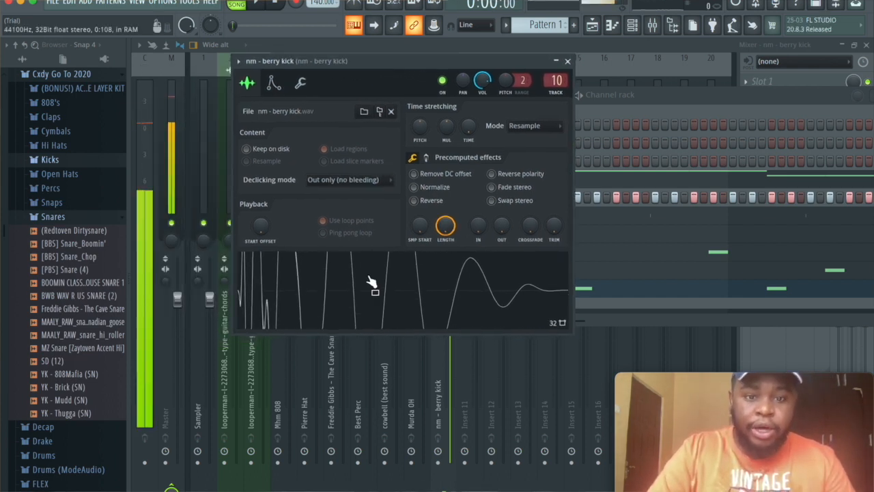
pyautogui.click(567, 61)
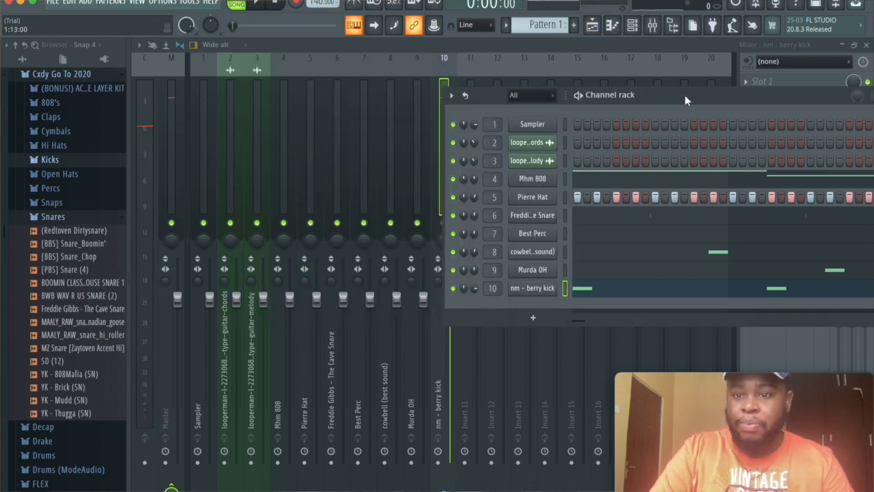
# Move the channel rack clear of the kick's meter and lower the nm - berry kick channel volume to about 34% during playback
pyautogui.moveTo(687, 100); pyautogui.dragTo(724, 95)
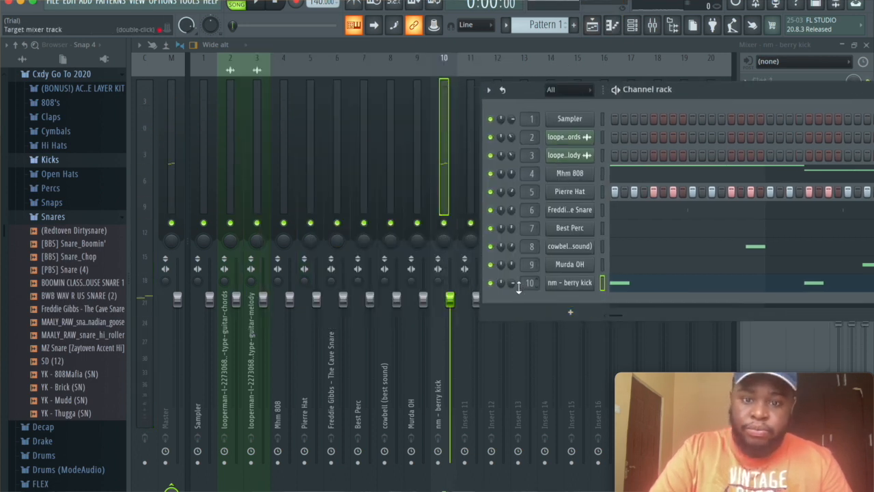
pyautogui.press('space')
pyautogui.moveTo(512, 282); pyautogui.dragTo(511, 294)
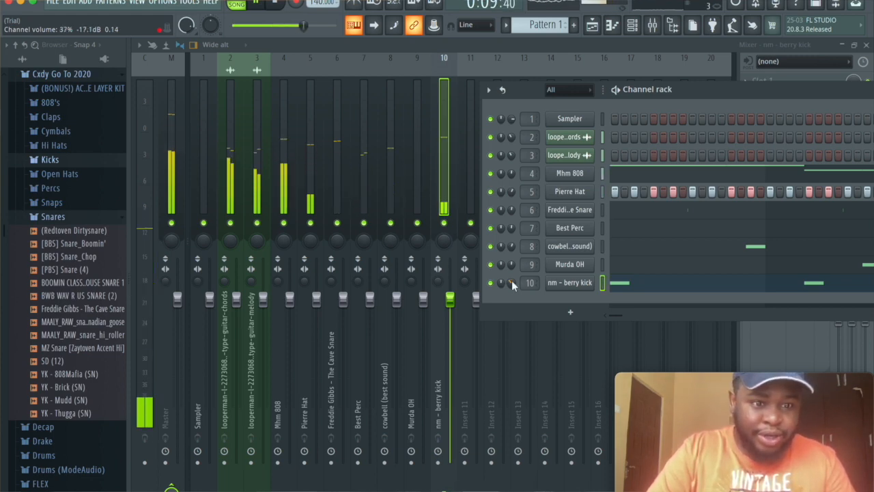
pyautogui.moveTo(512, 282); pyautogui.dragTo(513, 284)
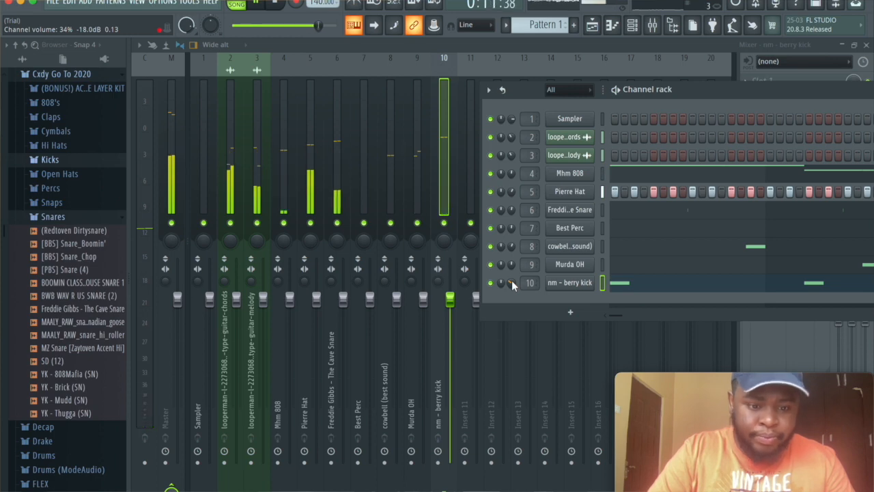
pyautogui.press('space')
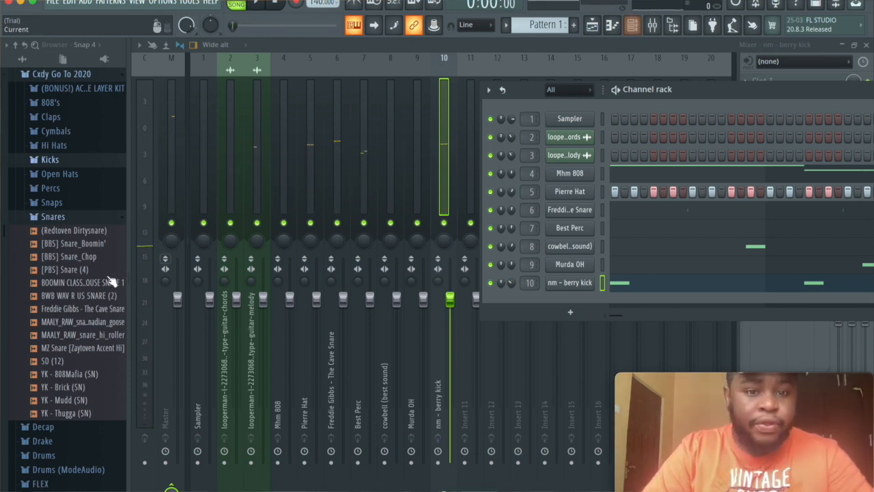
# Return to the mixer, solo and select the Mhm 808 track, and start playback
pyautogui.click(652, 25)
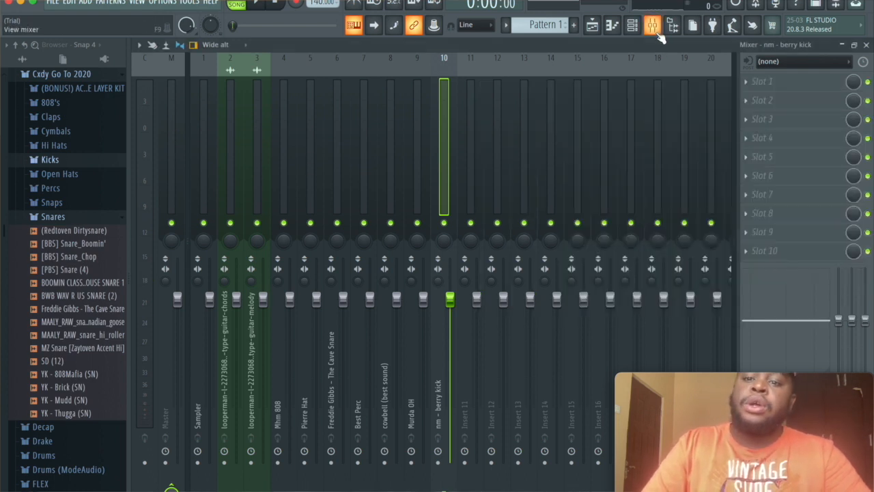
pyautogui.rightClick(285, 225)
pyautogui.click(283, 204)
pyautogui.press('space')
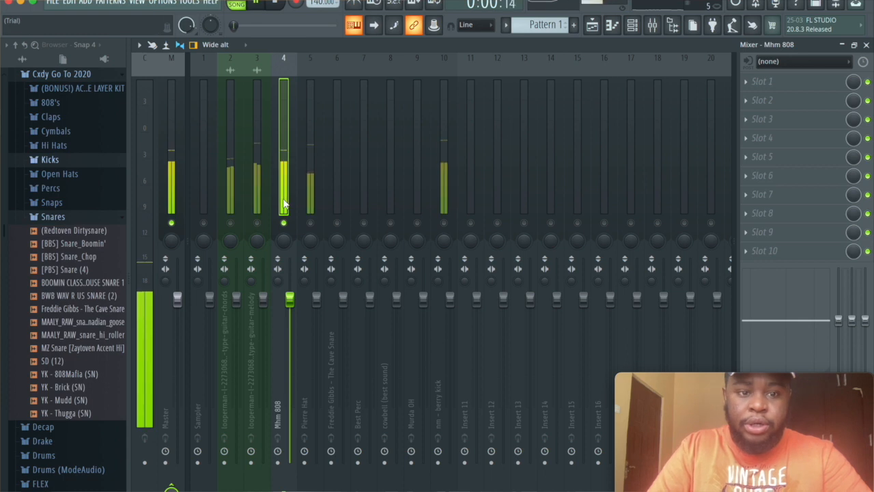
# Add Fruity Parametric EQ 2 to the Mhm 808's first effect slot and cut the lowest sub frequencies with a steep band 1
pyautogui.click(768, 82)
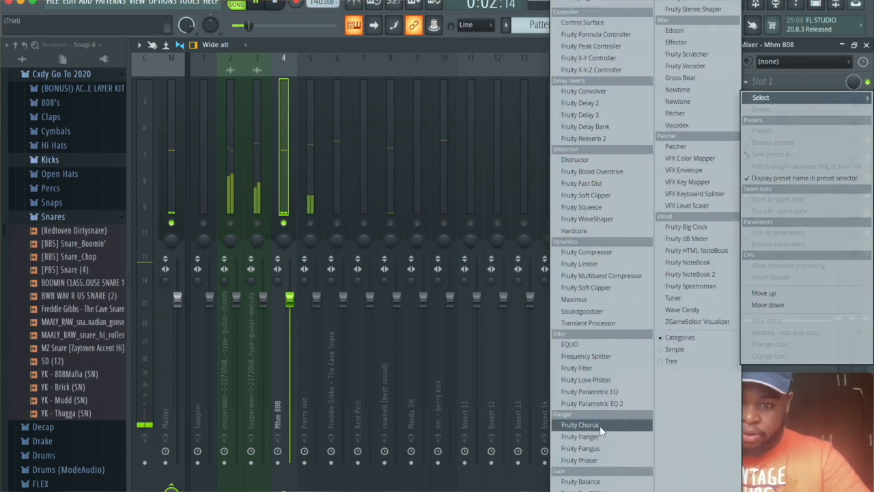
pyautogui.click(601, 402)
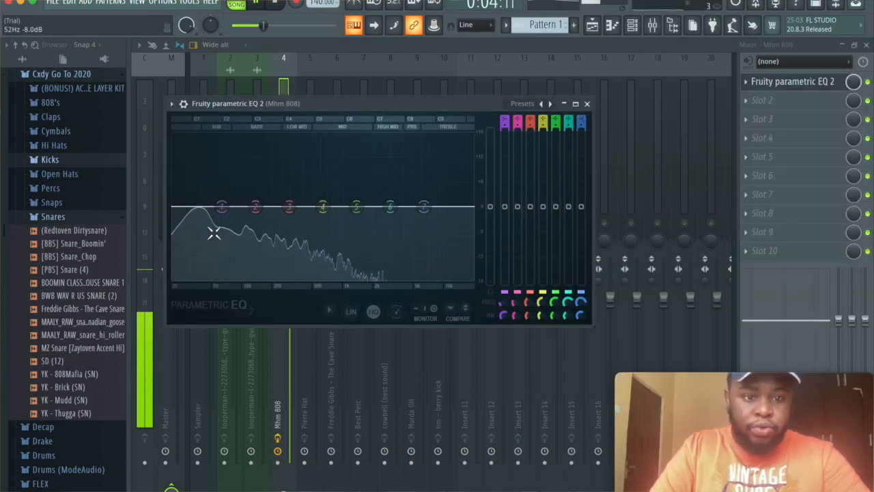
pyautogui.moveTo(222, 206); pyautogui.dragTo(210, 280)
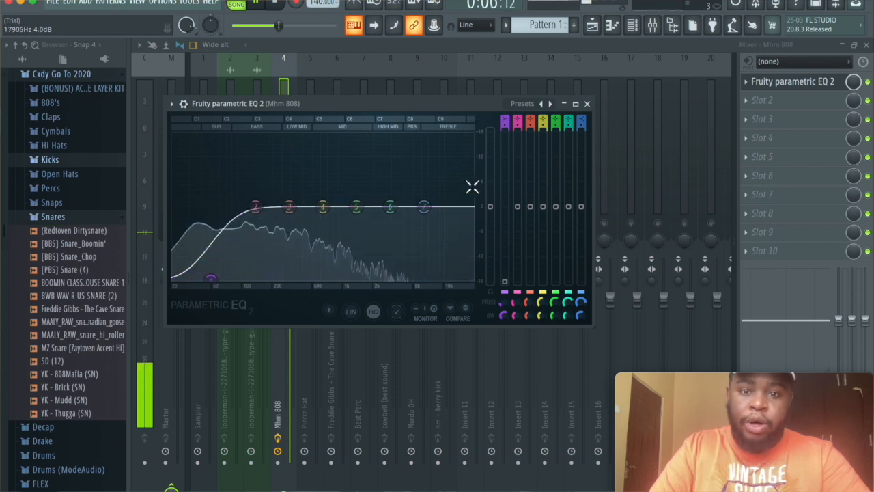
pyautogui.click(506, 126)
pyautogui.moveTo(505, 126); pyautogui.dragTo(505, 102)
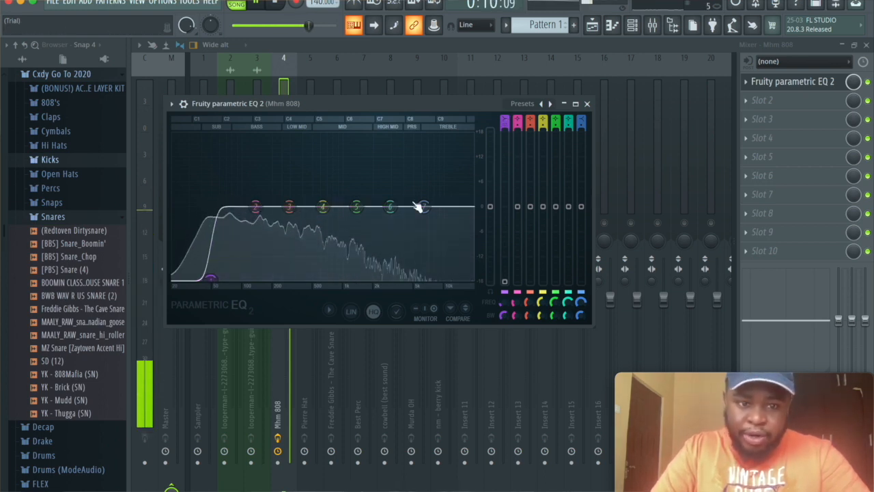
pyautogui.moveTo(212, 278); pyautogui.dragTo(196, 277)
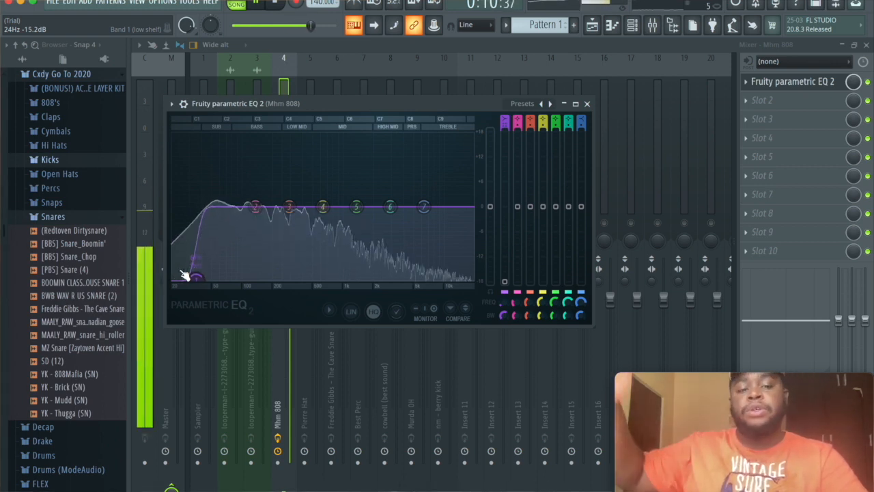
# Cut the Mhm 808's highs with a steep band 7 at about 1534 Hz and close the equalizer
pyautogui.moveTo(432, 208); pyautogui.dragTo(415, 278)
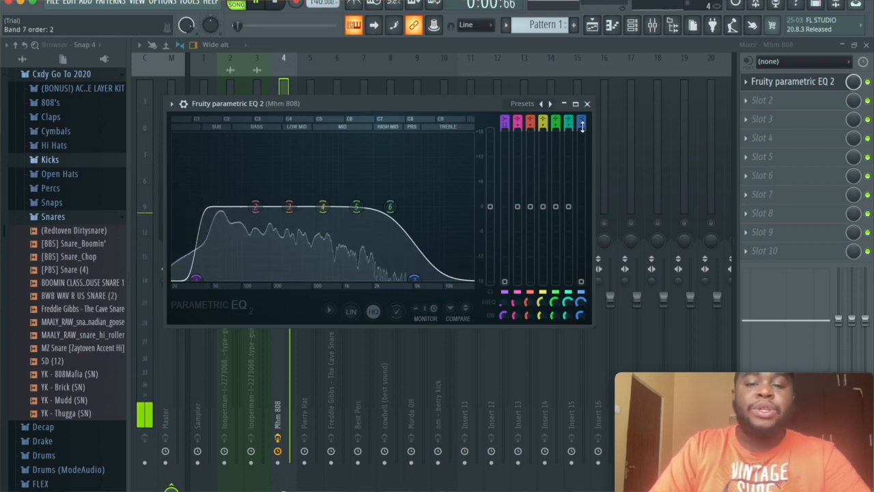
pyautogui.moveTo(581, 128); pyautogui.dragTo(581, 109)
pyautogui.moveTo(414, 280); pyautogui.dragTo(362, 278)
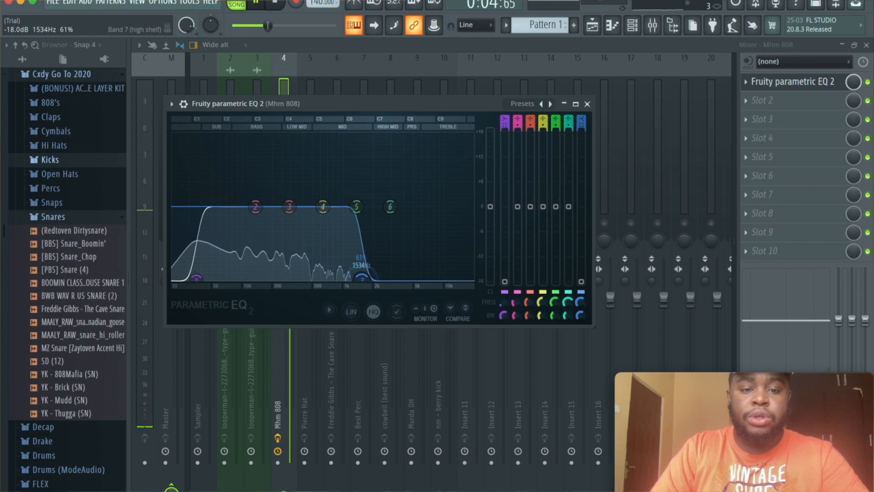
pyautogui.click(587, 104)
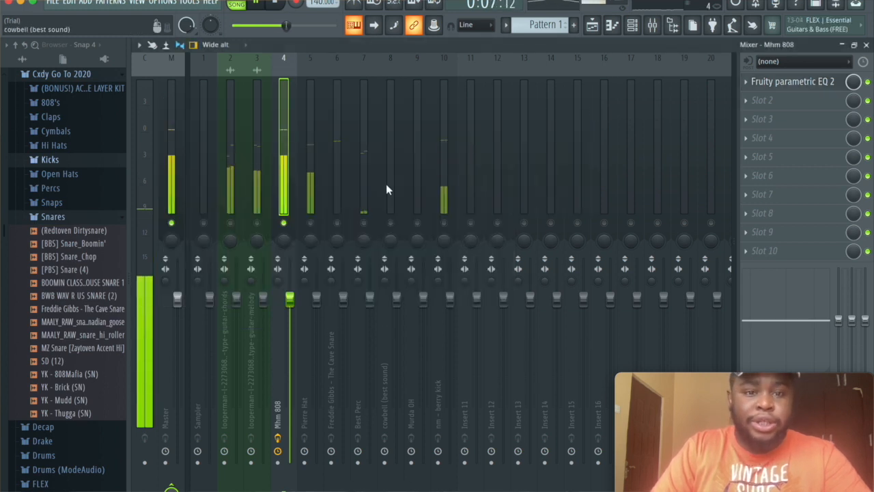
# Unmute the nm - berry kick track to compare it with the 808, and shift the Mhm 808's stereo separation toward mono
pyautogui.click(442, 188)
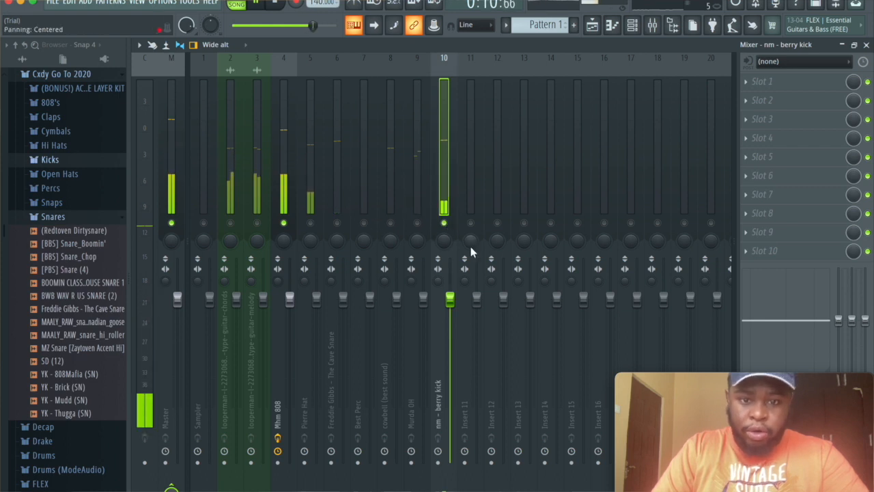
pyautogui.click(286, 255)
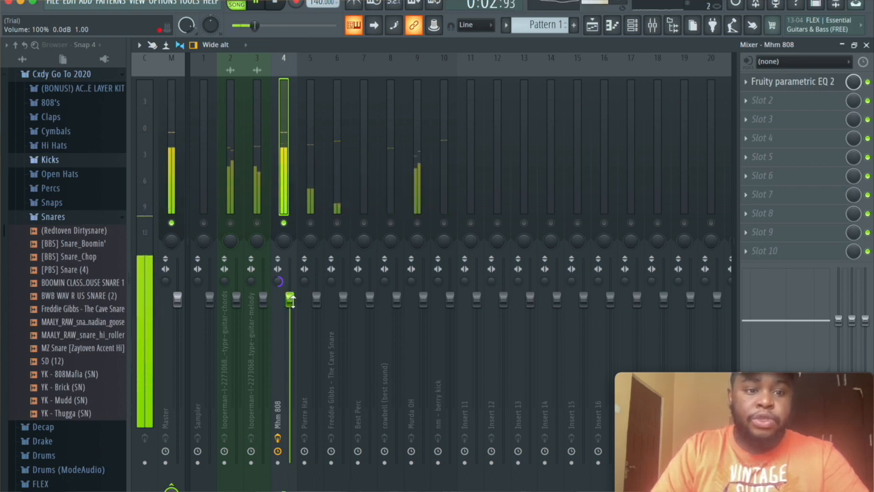
# Lower the Mhm 808 mixer fader in stages to slightly below 78%, checking its level during playback
pyautogui.moveTo(290, 302); pyautogui.dragTo(290, 314)
pyautogui.press('space')
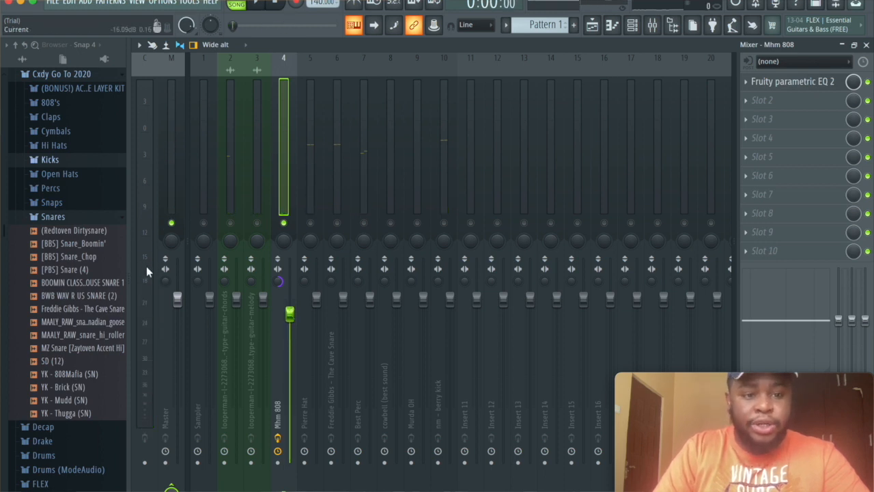
pyautogui.moveTo(290, 329); pyautogui.dragTo(290, 334)
pyautogui.press('space')
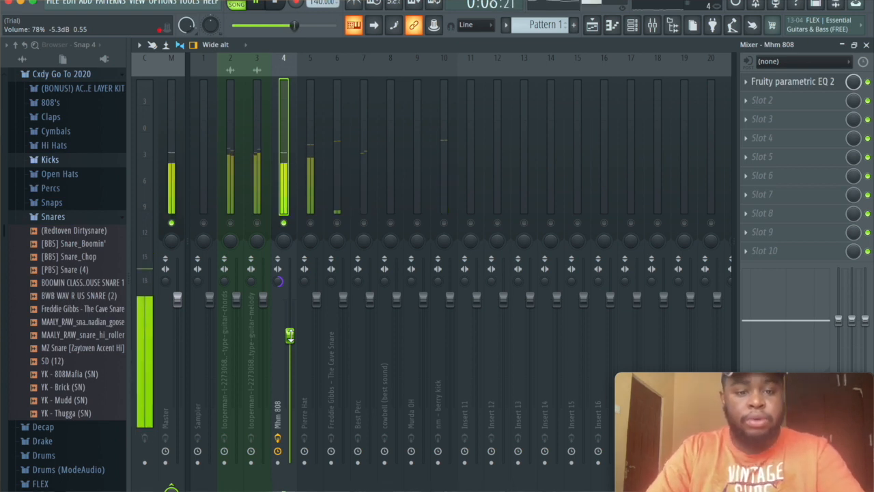
pyautogui.moveTo(290, 335); pyautogui.dragTo(290, 343)
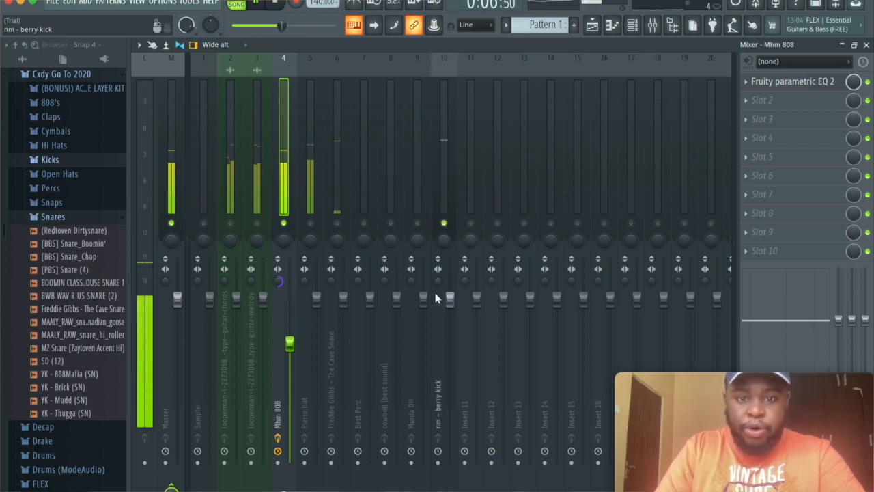
# Add Fruity Parametric EQ 2 to the nm - berry kick mixer track and cut its lowest sub frequencies with band 1
pyautogui.click(440, 175)
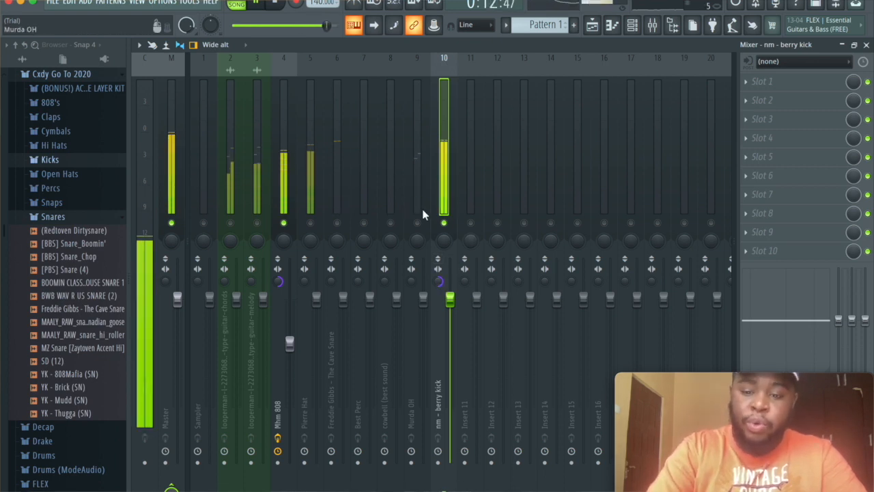
pyautogui.press('XF86AudioRaiseVolume')
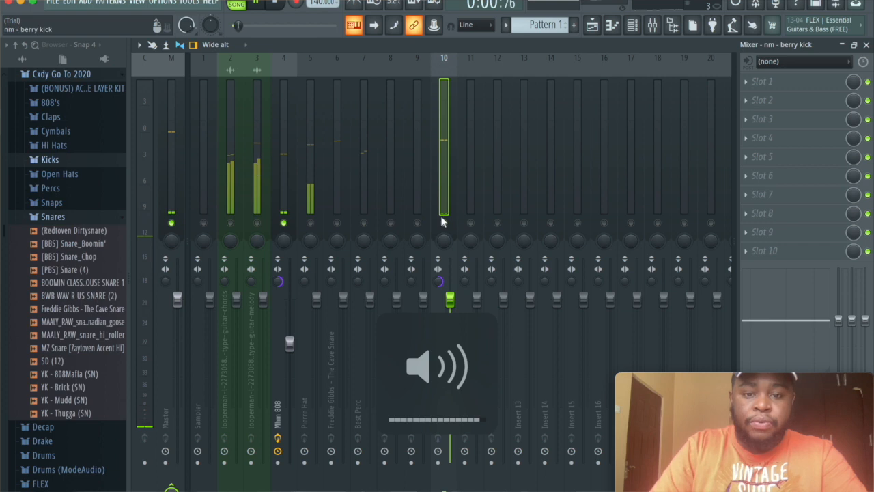
pyautogui.click(824, 84)
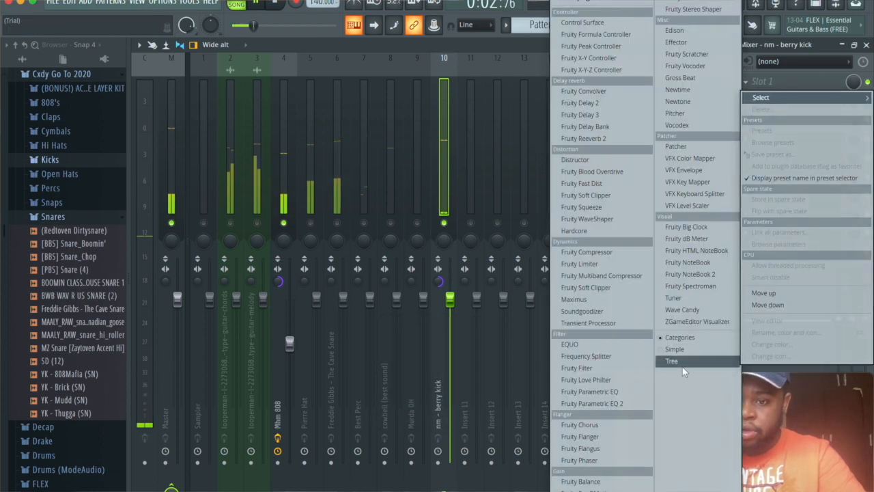
pyautogui.click(603, 404)
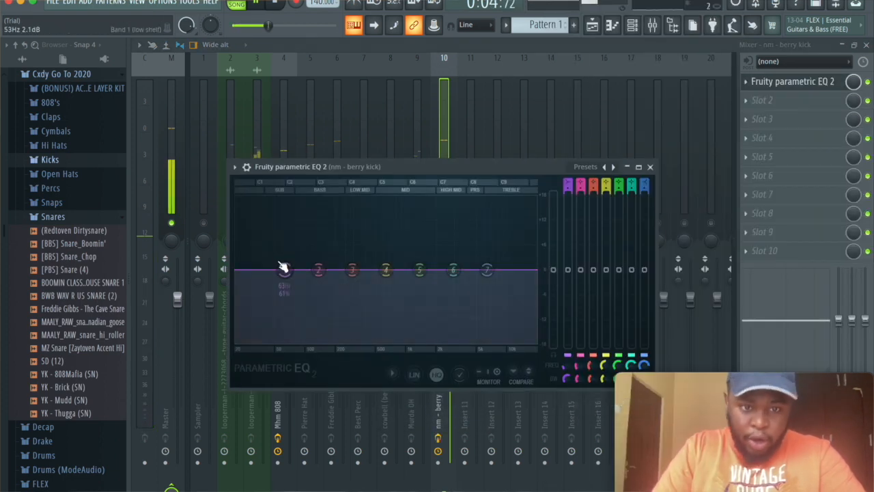
pyautogui.moveTo(285, 275); pyautogui.dragTo(262, 339)
# Cut the nm - berry kick's highs with a steep band 7 at about 2443 Hz and lower its mixer fader to 94%
pyautogui.moveTo(487, 270); pyautogui.dragTo(453, 341)
pyautogui.scroll(6, 452, 342)
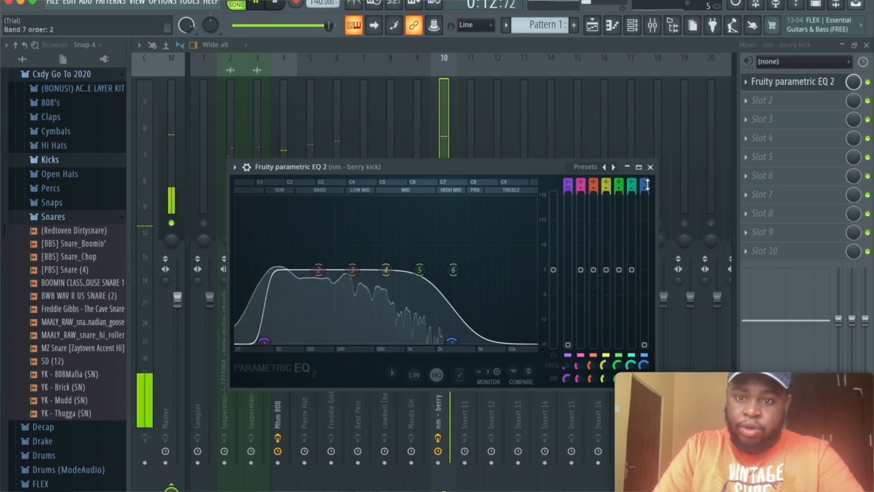
pyautogui.moveTo(453, 341); pyautogui.dragTo(447, 343)
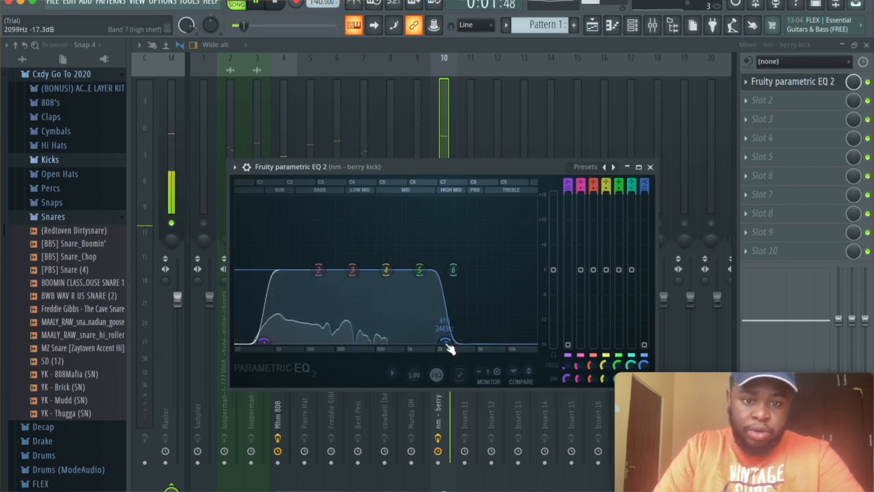
pyautogui.click(651, 168)
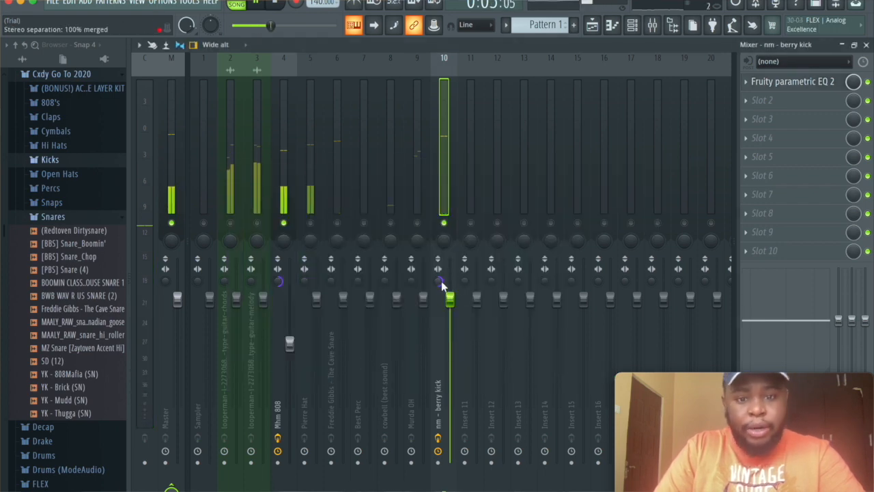
pyautogui.moveTo(450, 295); pyautogui.dragTo(450, 301)
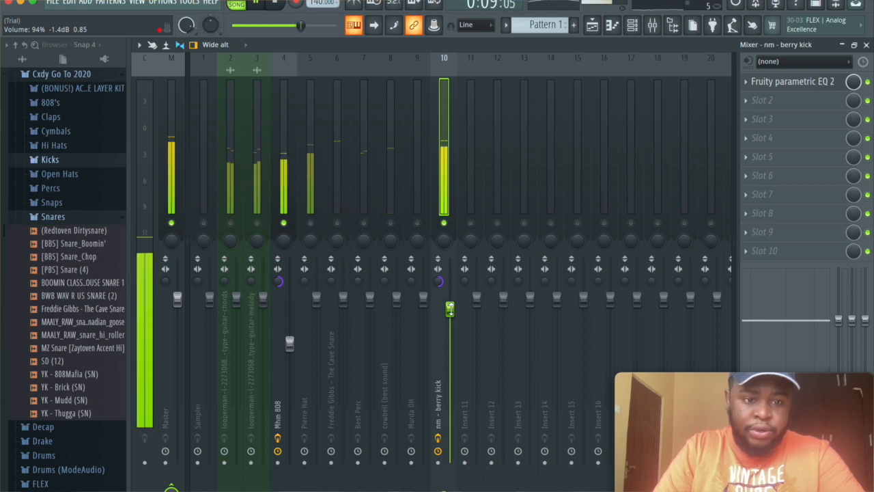
# Unmute the Pierre Hat track, pan it slightly right and lower its mixer fader to about 47%
pyautogui.click(312, 224)
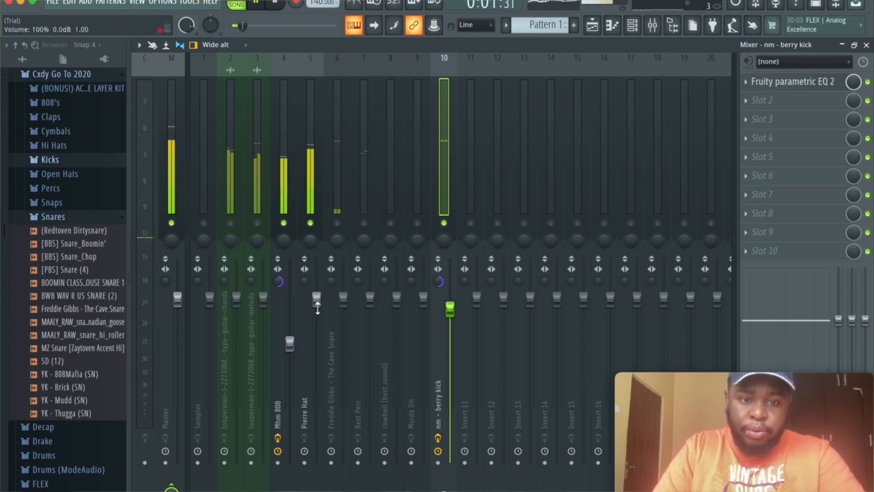
pyautogui.moveTo(312, 242); pyautogui.dragTo(312, 238)
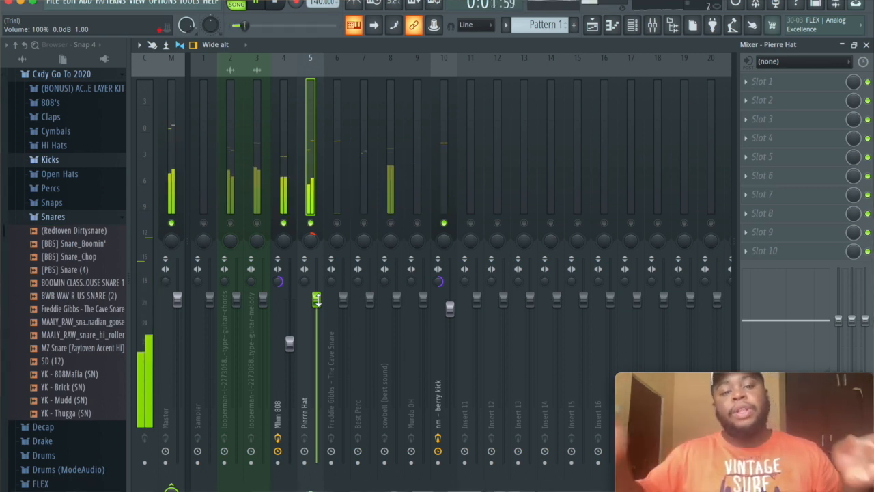
pyautogui.moveTo(316, 298); pyautogui.dragTo(316, 321)
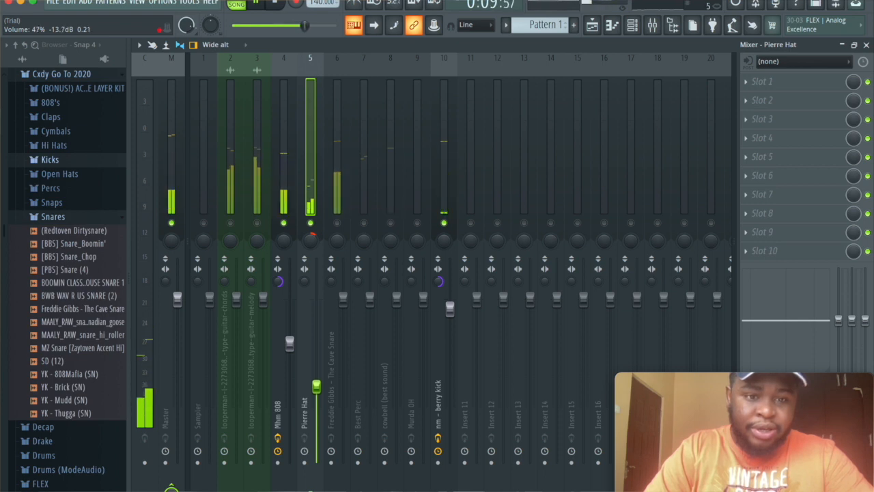
# Unmute the Freddie Gibbs - The Cave Snare track and lower its mixer fader to about 72% during playback
pyautogui.click(337, 224)
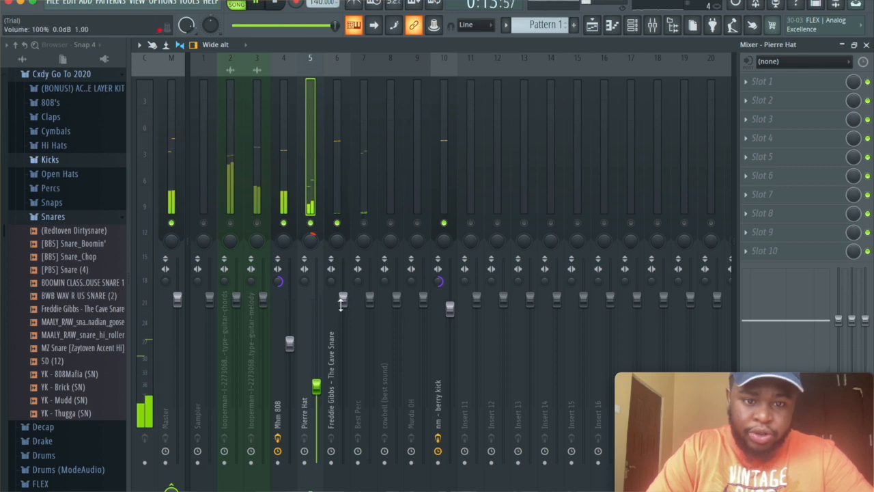
pyautogui.click(339, 191)
pyautogui.moveTo(342, 307); pyautogui.dragTo(343, 337)
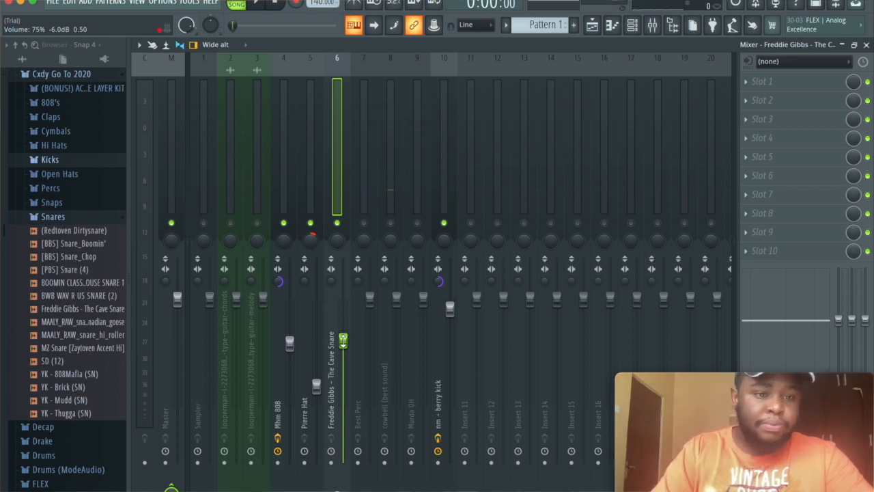
pyautogui.press('space')
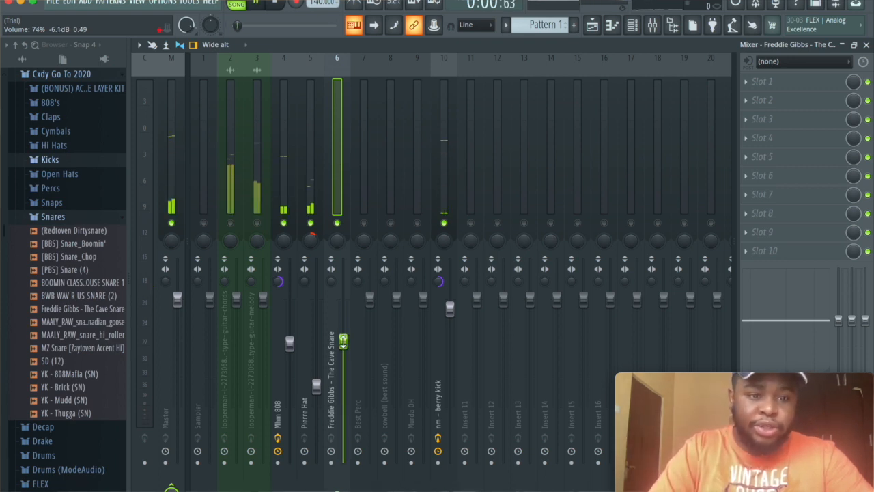
pyautogui.moveTo(343, 344); pyautogui.dragTo(342, 345)
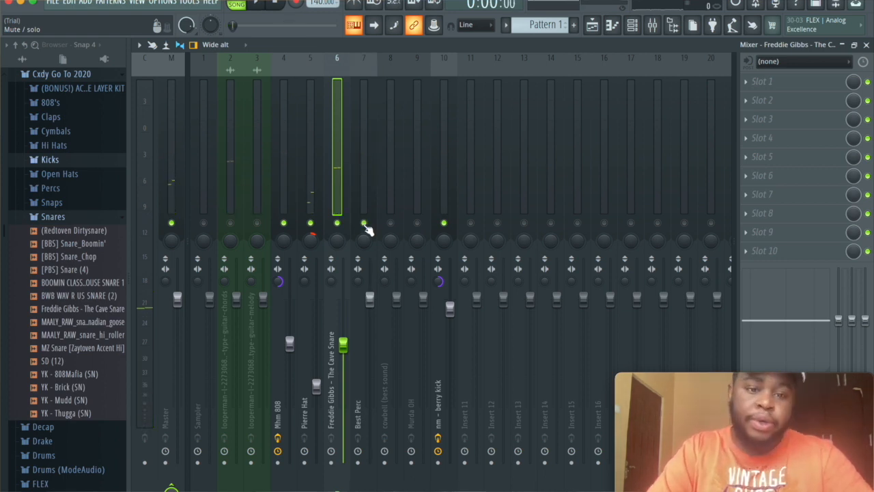
# Pan the Best Perc track slightly left and lower its mixer fader to about 45% while the beat plays
pyautogui.press('space')
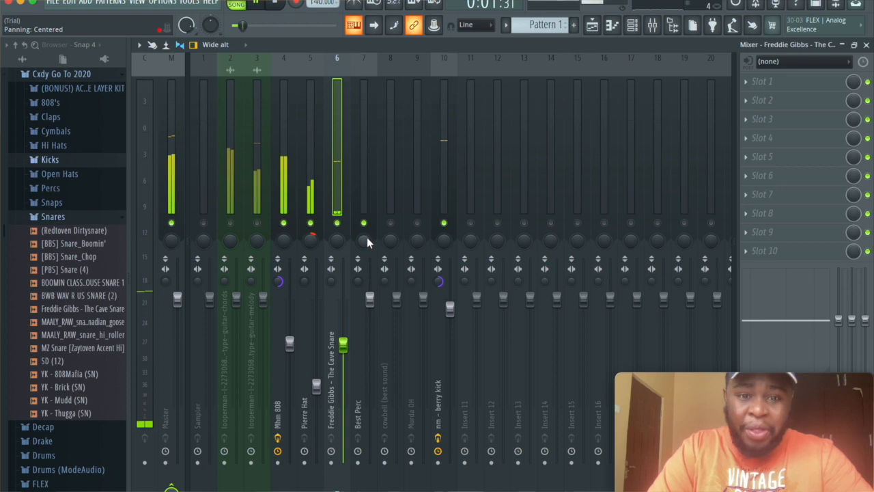
pyautogui.moveTo(362, 241); pyautogui.dragTo(363, 236)
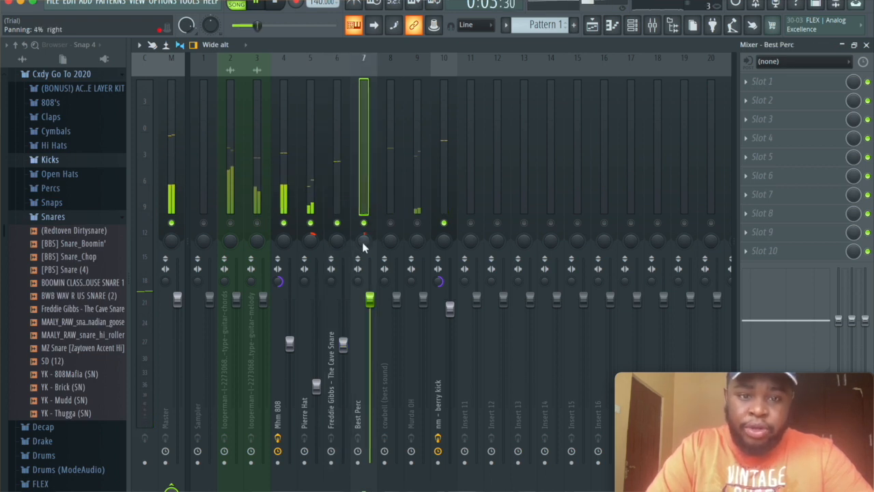
pyautogui.moveTo(363, 240); pyautogui.dragTo(363, 243)
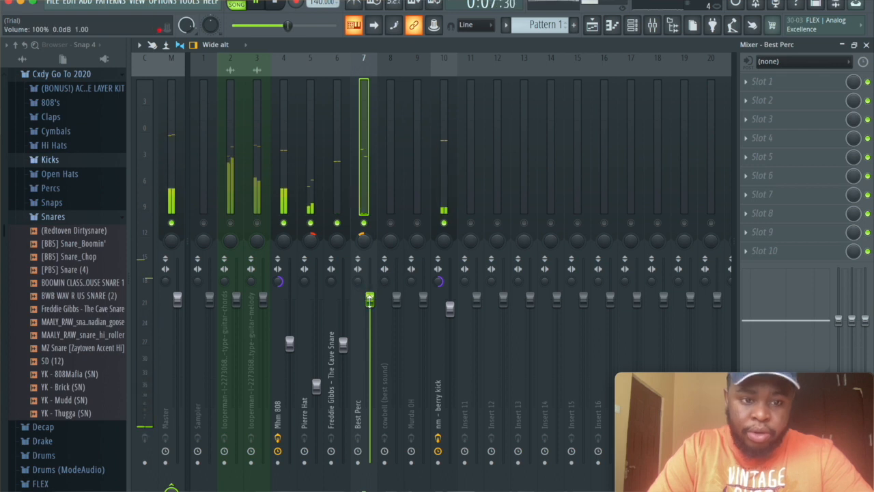
pyautogui.moveTo(370, 300); pyautogui.dragTo(369, 381)
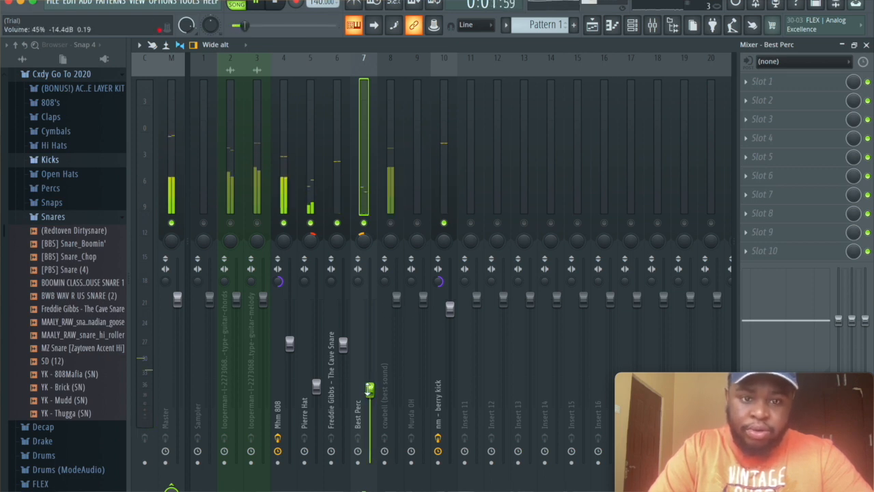
# Pan the cowbell (best sound) track 24% right and lower its mixer fader to about the Best Perc's position
pyautogui.press('space')
pyautogui.moveTo(393, 239); pyautogui.dragTo(393, 232)
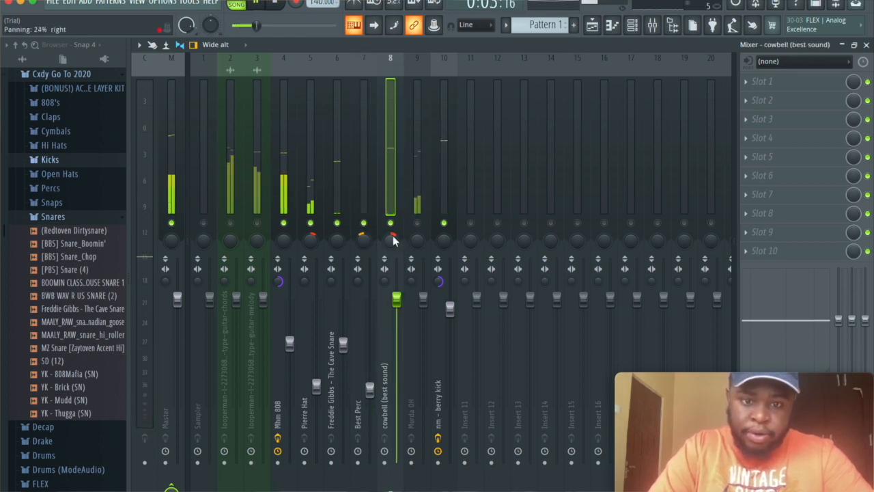
pyautogui.moveTo(396, 298); pyautogui.dragTo(396, 387)
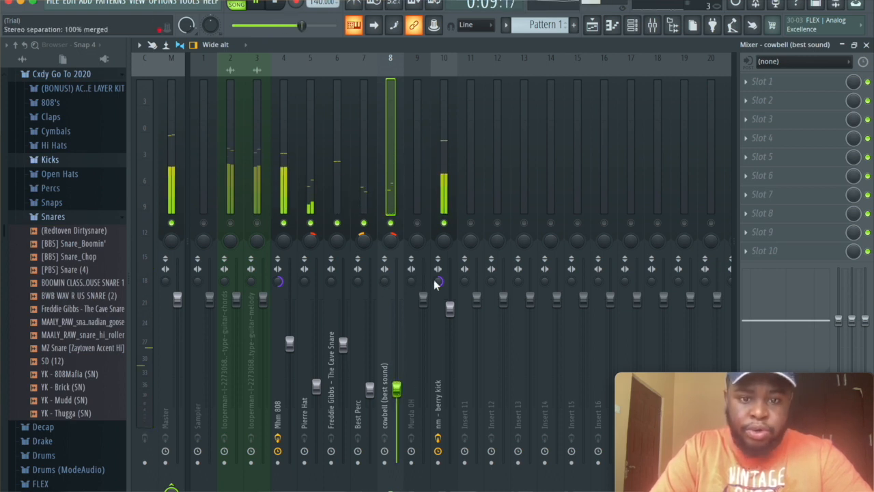
# Pan the Murda OH track slightly left, lower its fader to match the percussion, and nudge the cowbell fader slightly down
pyautogui.click(416, 241)
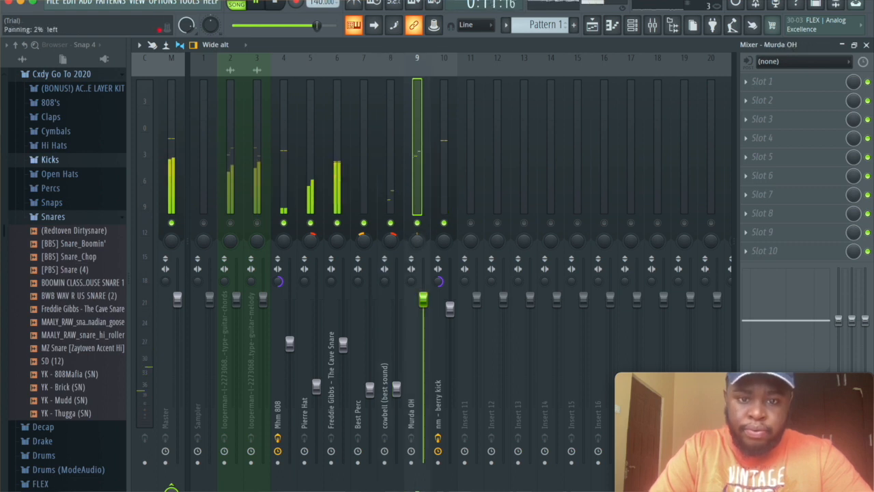
pyautogui.moveTo(425, 307); pyautogui.dragTo(424, 389)
pyautogui.click(396, 387)
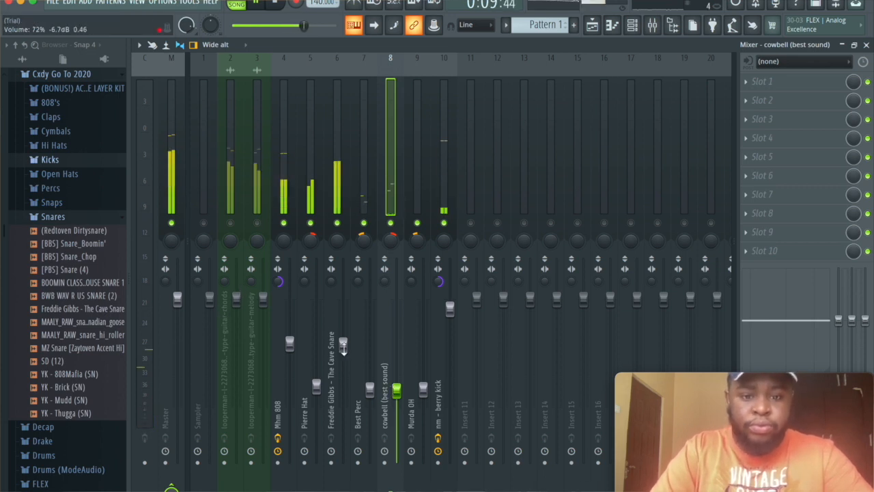
pyautogui.press('space')
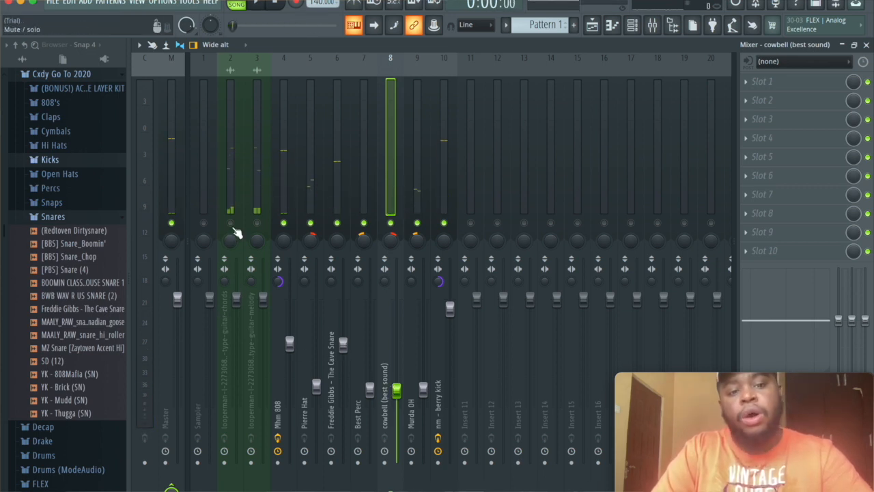
# Unmute the guitar-chords track and add Fruity Parametric EQ 2 to its first effect slot
pyautogui.click(231, 224)
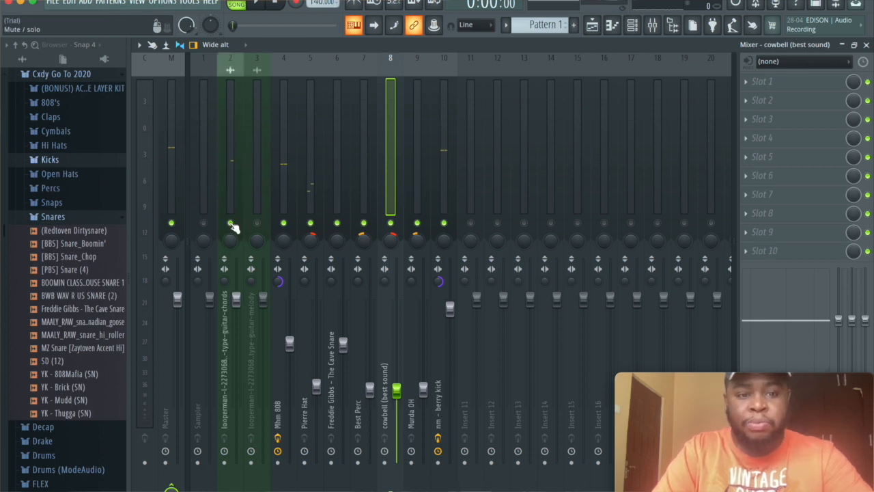
pyautogui.click(228, 185)
pyautogui.click(856, 82)
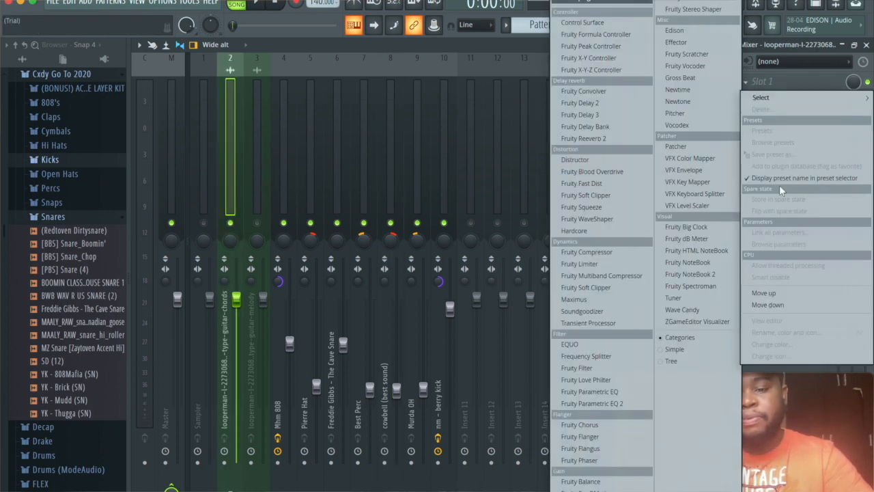
pyautogui.click(585, 407)
# Cut the guitar chords' low frequencies with a steep band 1 at about 171 Hz
pyautogui.moveTo(285, 270); pyautogui.dragTo(282, 341)
pyautogui.moveTo(569, 189); pyautogui.dragTo(569, 168)
pyautogui.moveTo(282, 341); pyautogui.dragTo(318, 347)
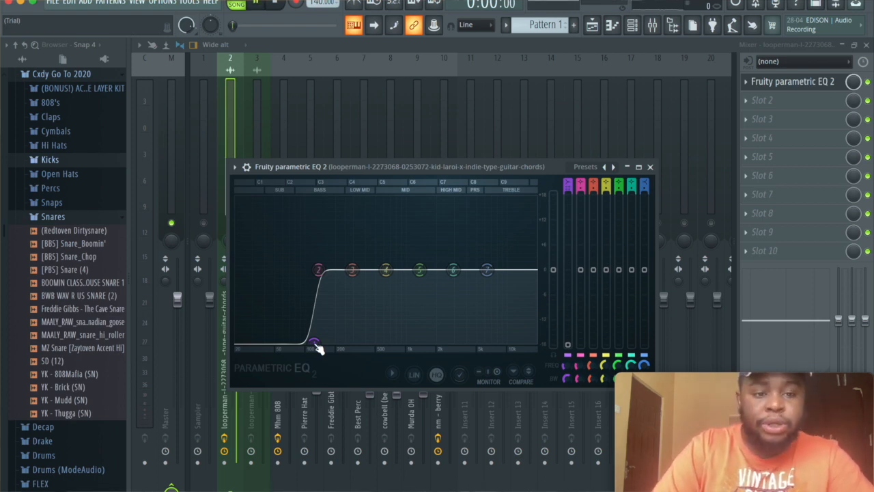
pyautogui.moveTo(315, 341); pyautogui.dragTo(329, 341)
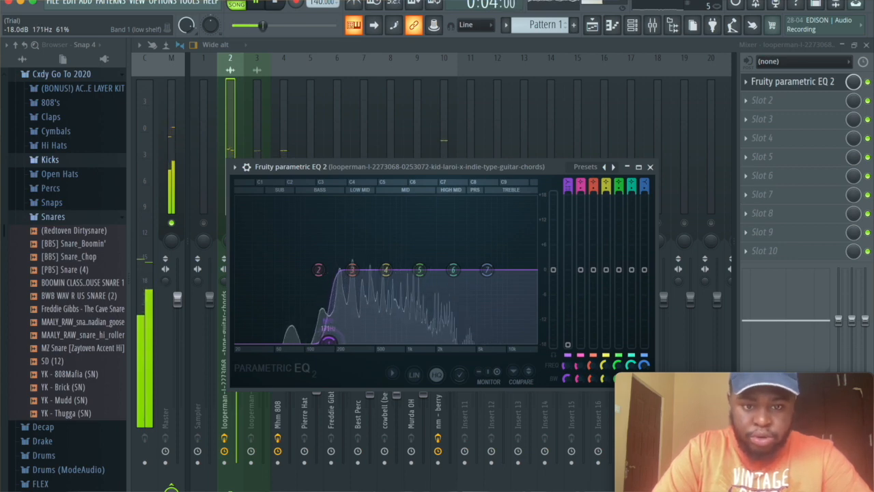
# Cut the guitar chords' highs with a steep band 7 at about 5218 Hz and close the equalizer
pyautogui.moveTo(488, 270); pyautogui.dragTo(483, 349)
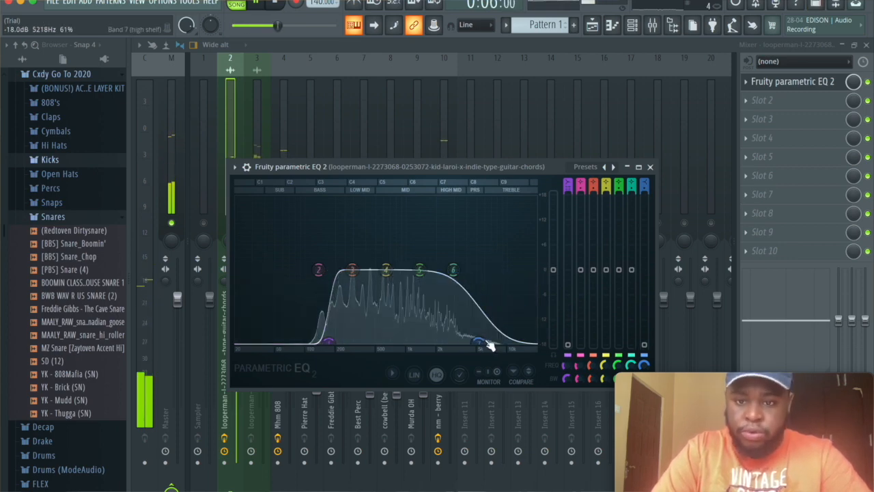
pyautogui.moveTo(645, 192); pyautogui.dragTo(645, 174)
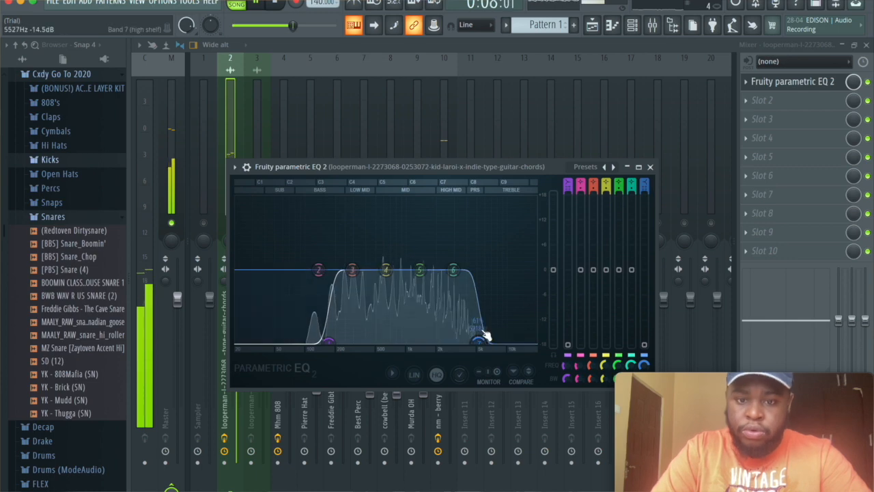
pyautogui.click(650, 168)
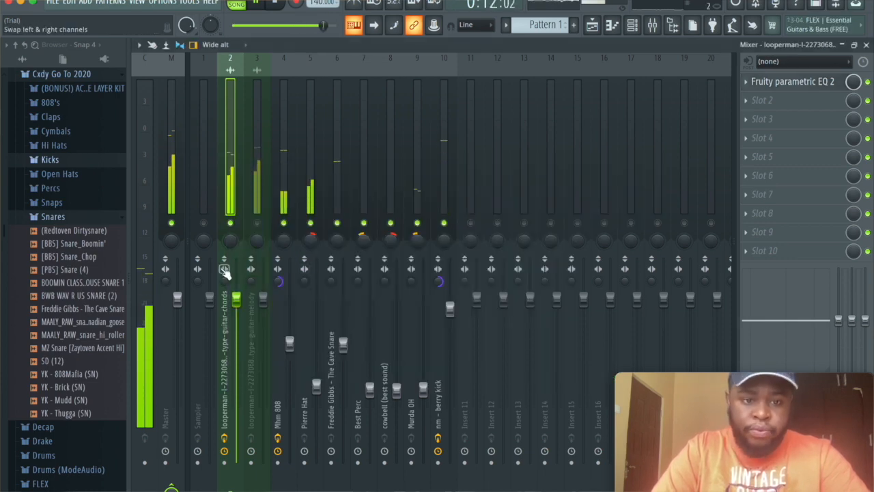
# Widen the guitar-chords track's stereo separation slightly and pan the track 18% left
pyautogui.press('space')
pyautogui.moveTo(225, 280); pyautogui.dragTo(224, 278)
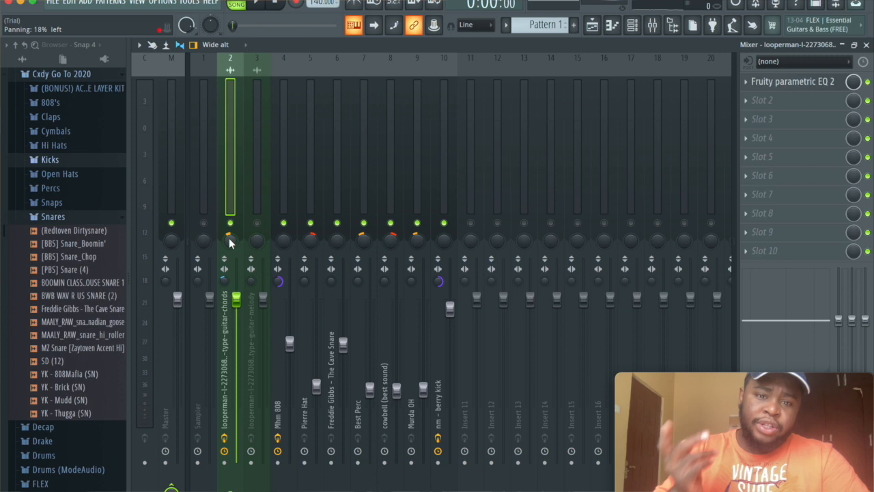
# Lower the guitar-chords mixer fader to 83% while listening to the beat, and stop playback
pyautogui.press('space')
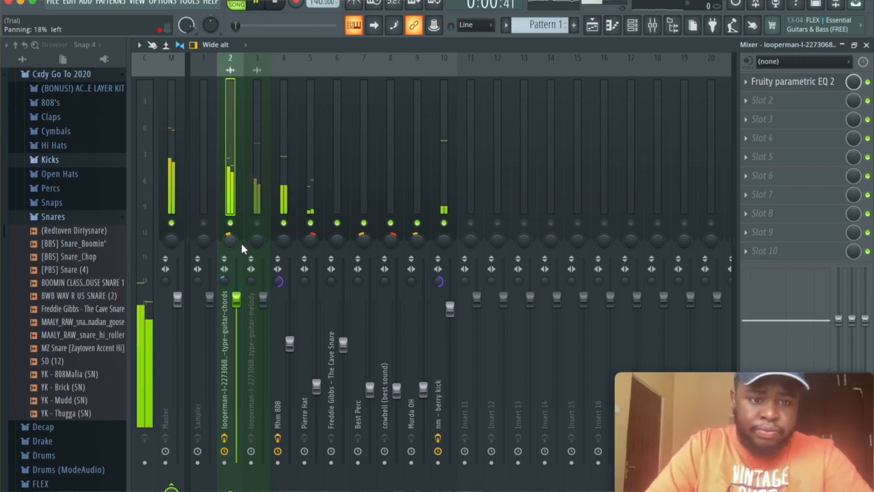
pyautogui.moveTo(237, 302); pyautogui.dragTo(237, 307)
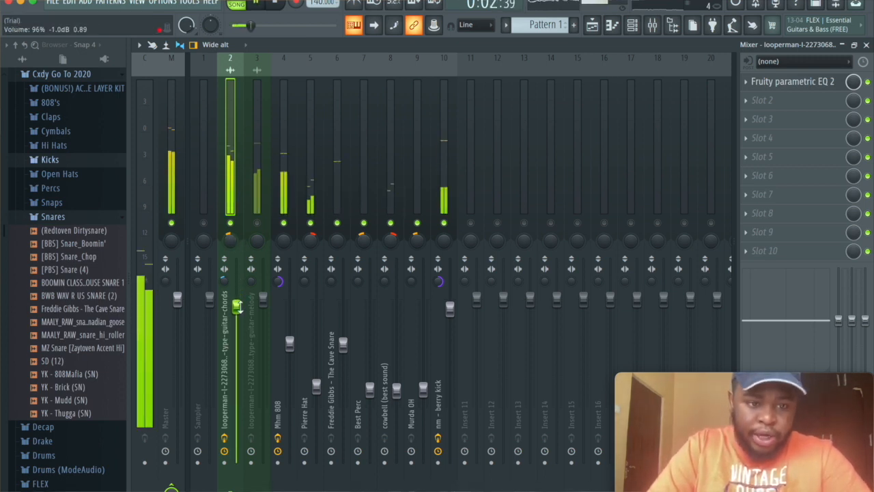
pyautogui.press('space')
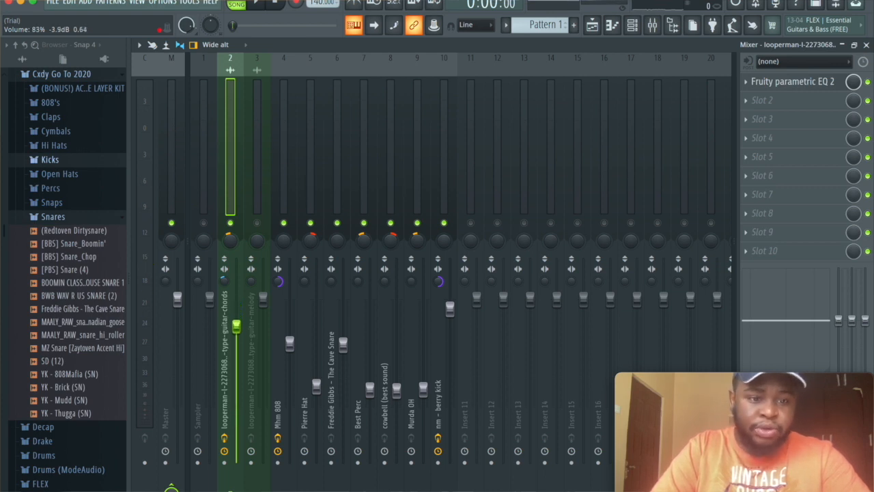
# Lower the guitar-chords mixer fader slightly further while the beat plays, and stop playback
pyautogui.press('space')
pyautogui.moveTo(236, 338); pyautogui.dragTo(236, 340)
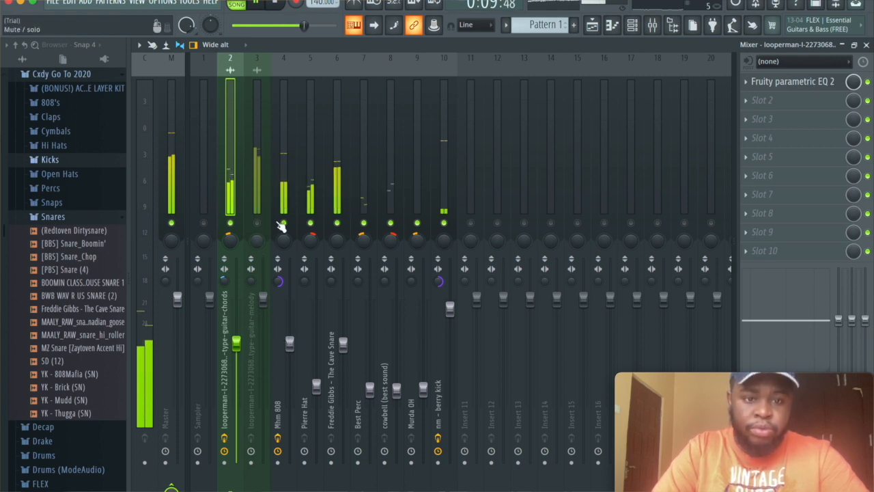
pyautogui.press('space')
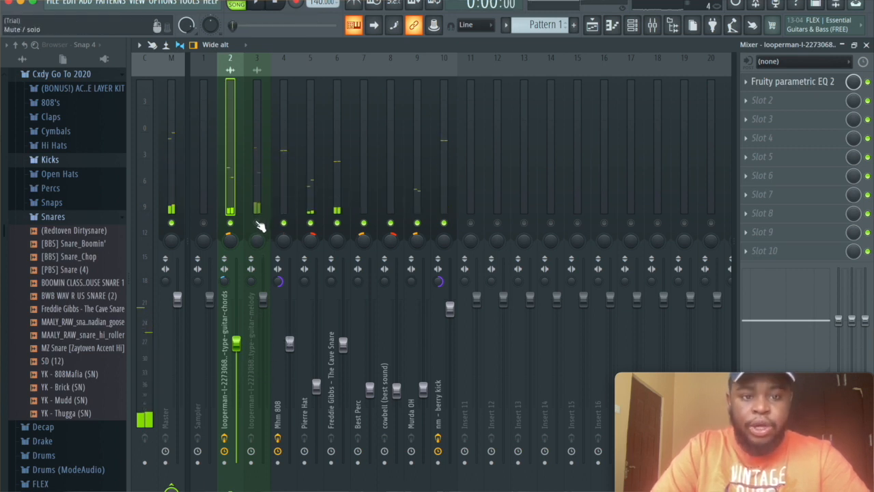
# Select the guitar-melody track, audition the beat, and load Fruity Parametric EQ 2 in its first effect slot
pyautogui.click(260, 168)
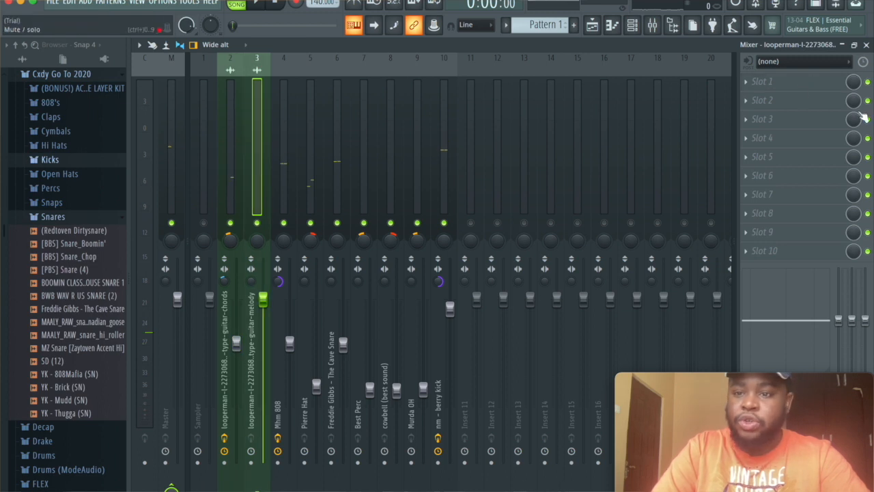
pyautogui.click(785, 82)
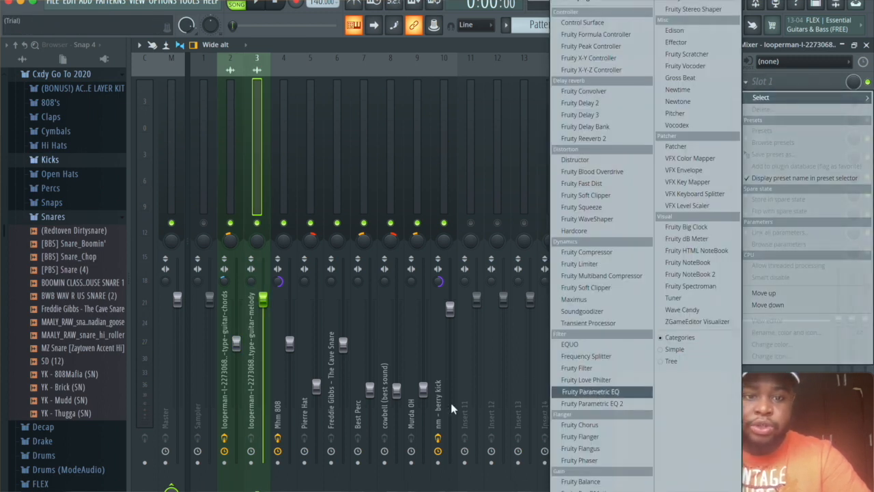
pyautogui.click(274, 179)
pyautogui.press('space')
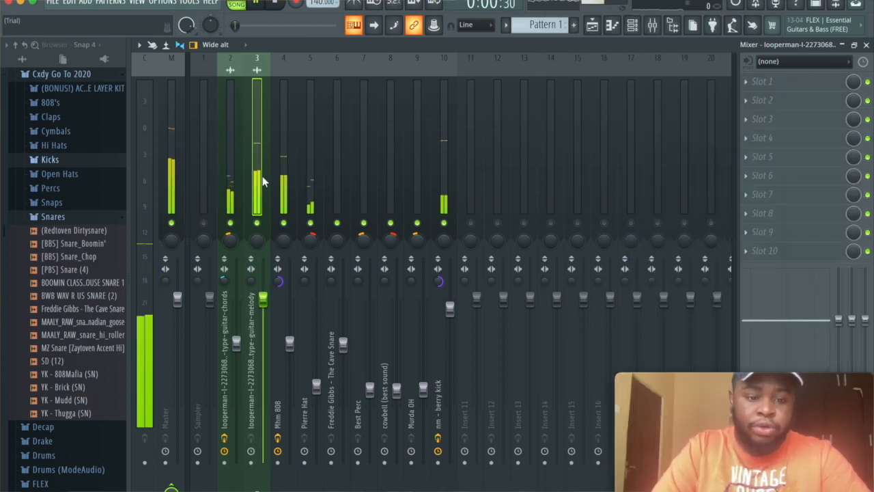
pyautogui.click(785, 82)
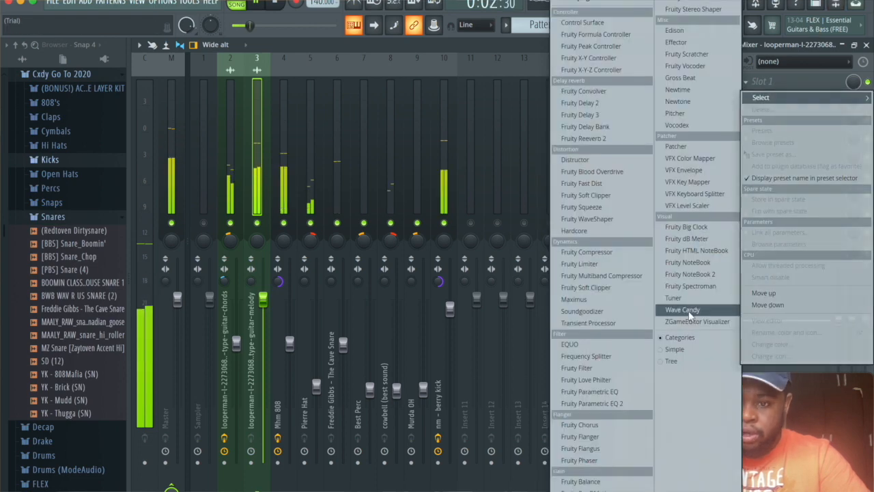
pyautogui.click(612, 403)
pyautogui.press('space')
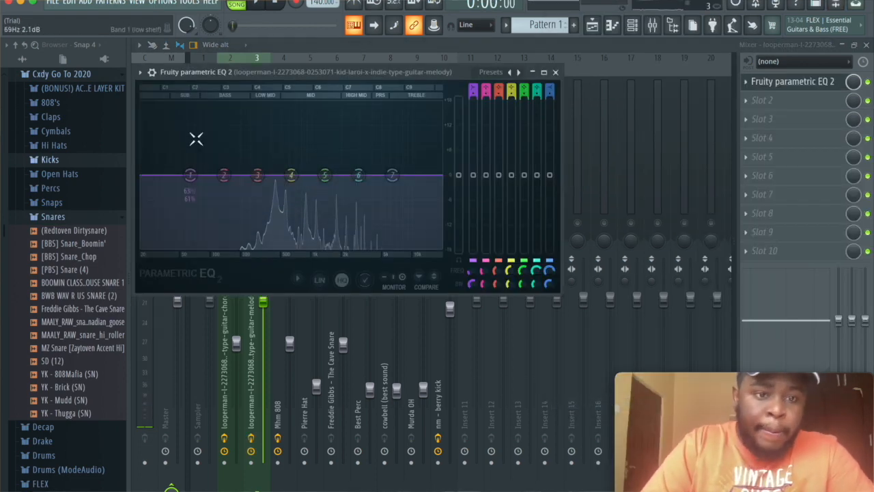
# Cut the guitar melody's low frequencies with a steep band 1 at about 450 Hz while listening to the beat
pyautogui.moveTo(190, 174); pyautogui.dragTo(194, 246)
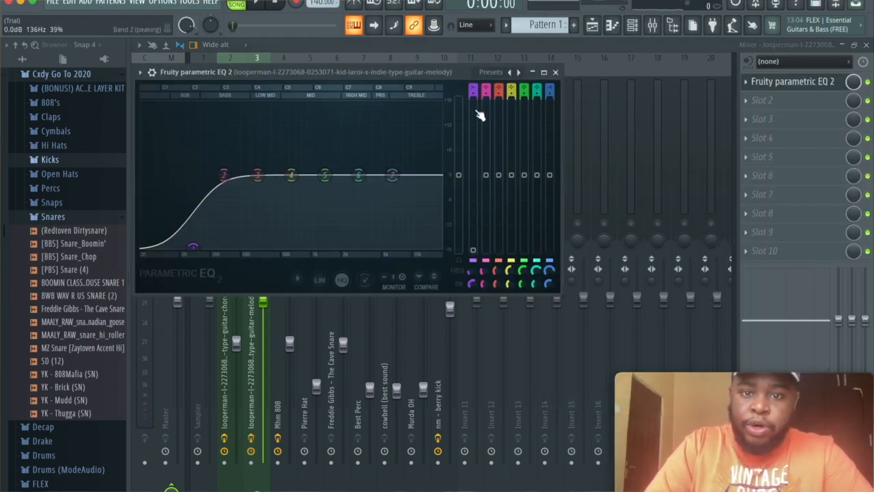
pyautogui.moveTo(473, 97); pyautogui.dragTo(473, 90)
pyautogui.press('space')
pyautogui.moveTo(194, 248); pyautogui.dragTo(267, 247)
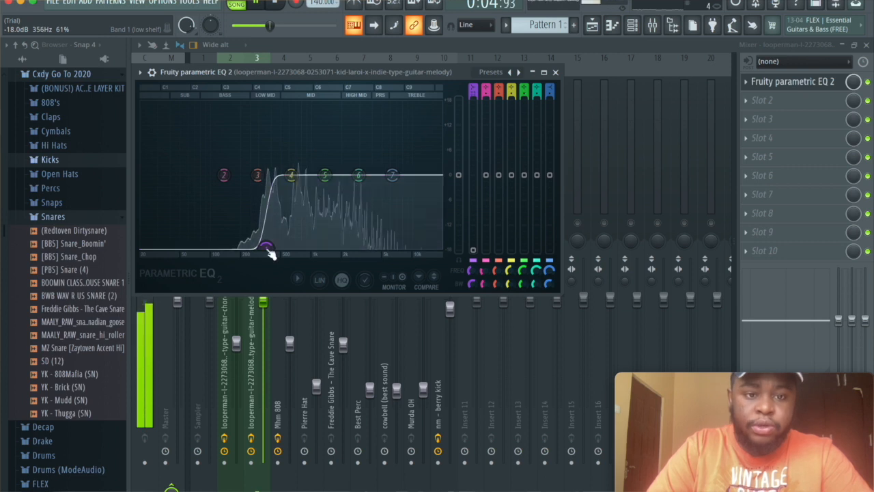
pyautogui.press('space')
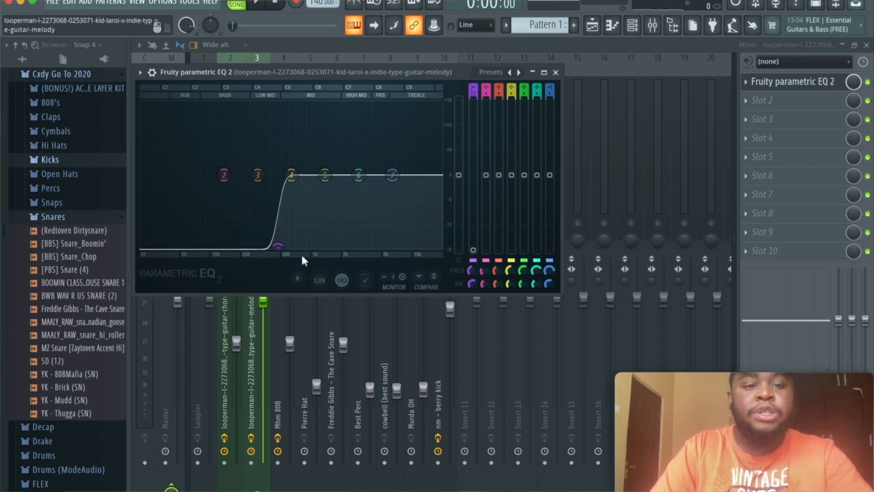
# Cut the guitar melody's highs with band 7 set to Steep 8 at about 4 kHz, and close the equalizer
pyautogui.moveTo(392, 175); pyautogui.dragTo(377, 247)
pyautogui.scroll(3, 553, 93)
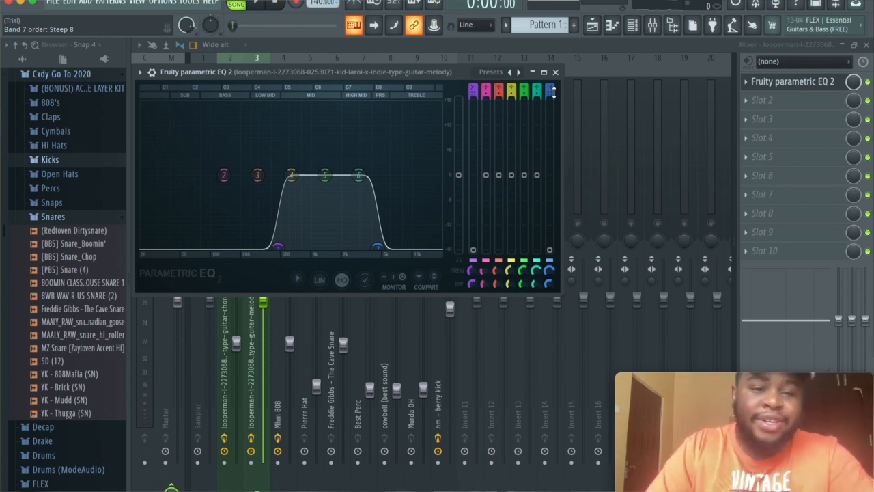
pyautogui.press('space')
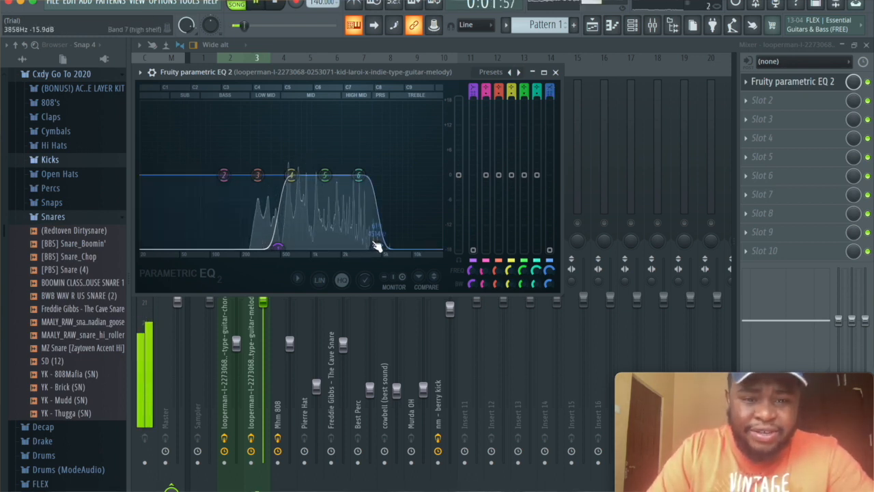
pyautogui.click(555, 72)
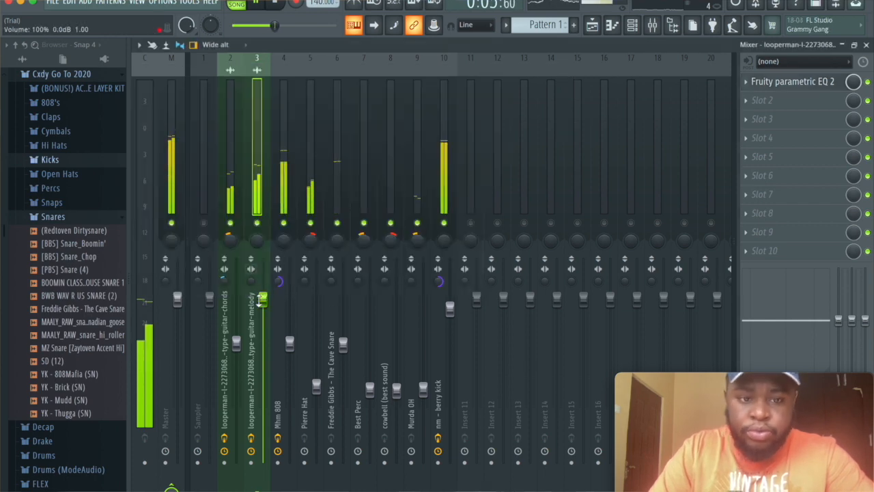
# Pan the guitar-melody track 17% right and lower its mixer fader to slightly below 64% during playback
pyautogui.press('space')
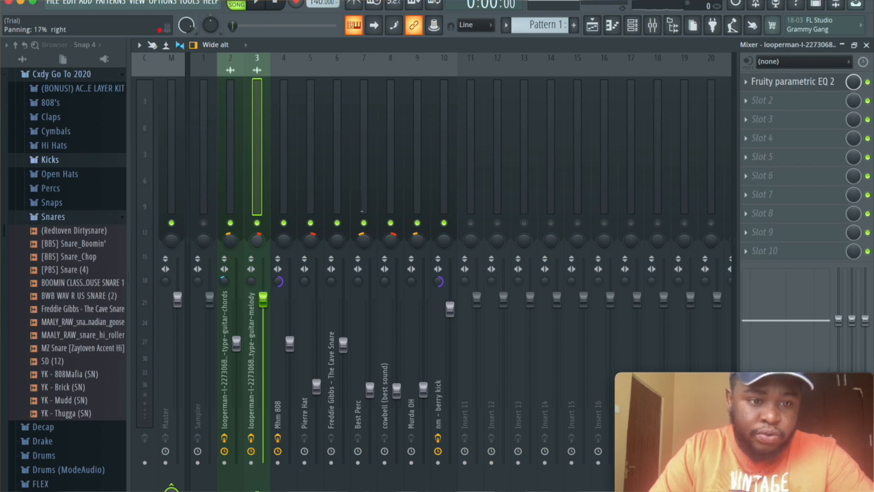
pyautogui.press('space')
pyautogui.moveTo(263, 299); pyautogui.dragTo(263, 353)
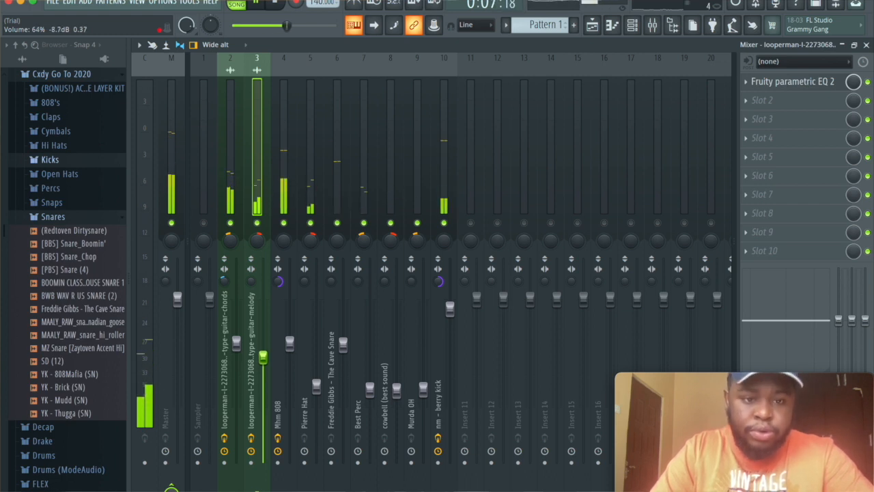
pyautogui.moveTo(263, 358); pyautogui.dragTo(265, 362)
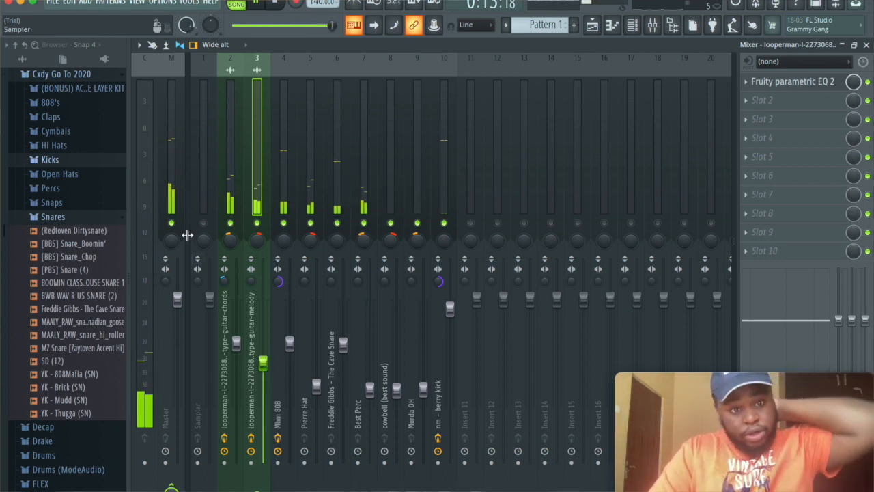
# Load Fruity Parametric EQ 2 in the Master track's first effect slot and maximize its window
pyautogui.click(171, 171)
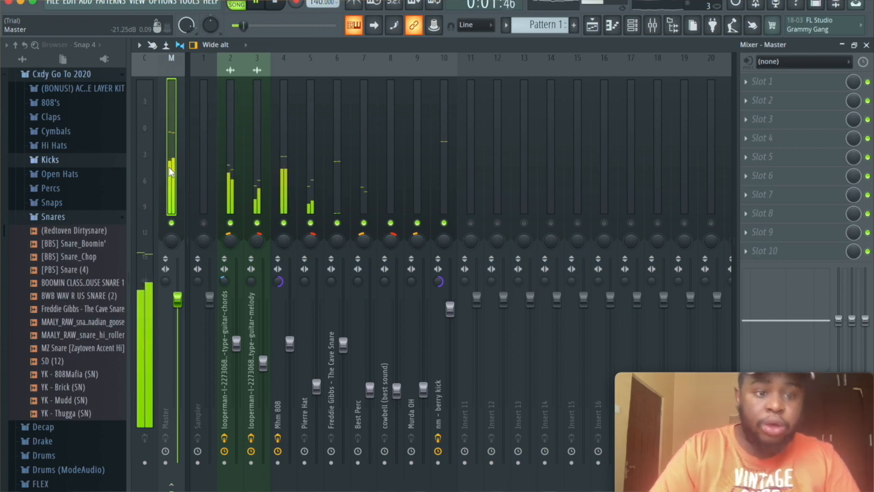
pyautogui.press('space')
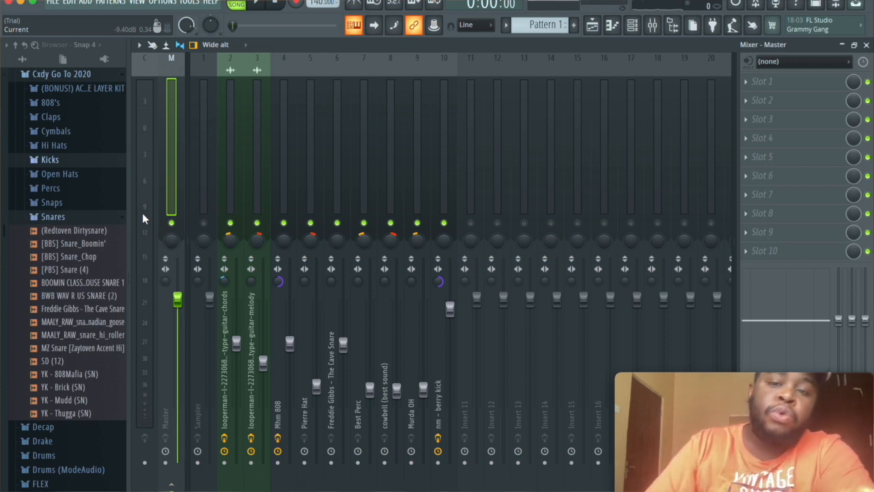
pyautogui.click(815, 90)
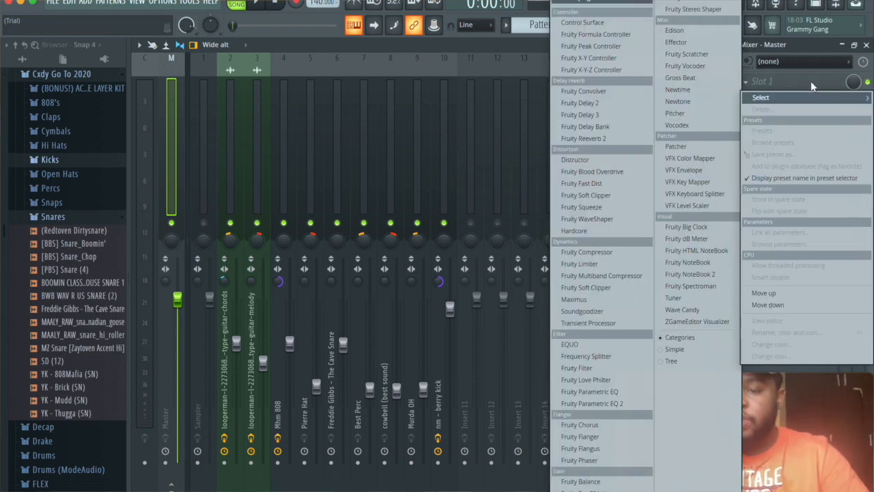
pyautogui.click(622, 403)
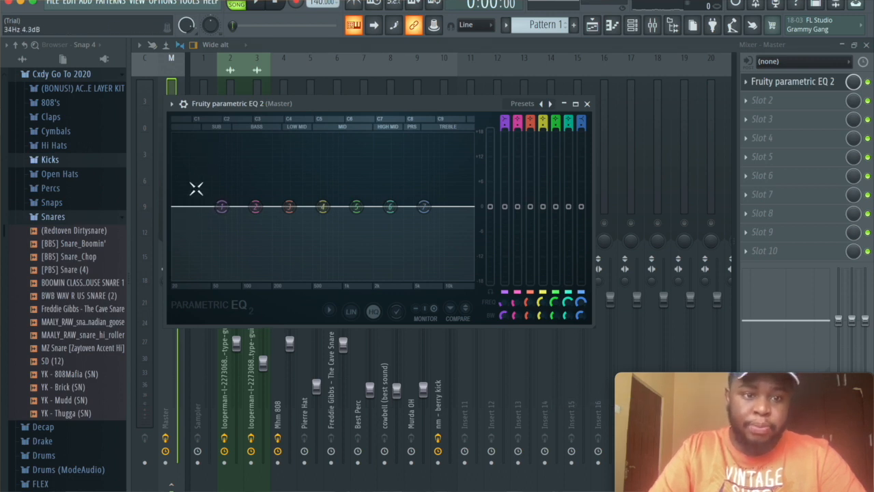
pyautogui.click(576, 103)
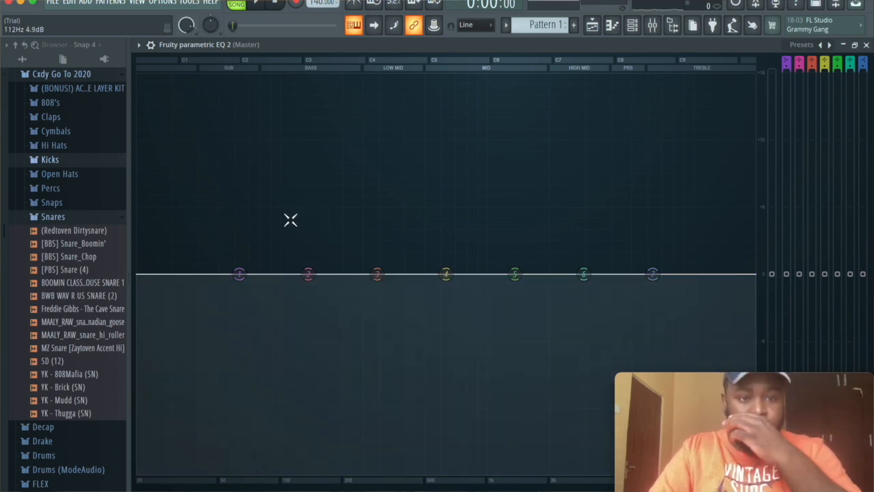
# Cut the master's sub frequencies with a steep band 1 at about 32 Hz, check the spectrum during playback, and close the equalizer
pyautogui.moveTo(239, 274); pyautogui.dragTo(186, 473)
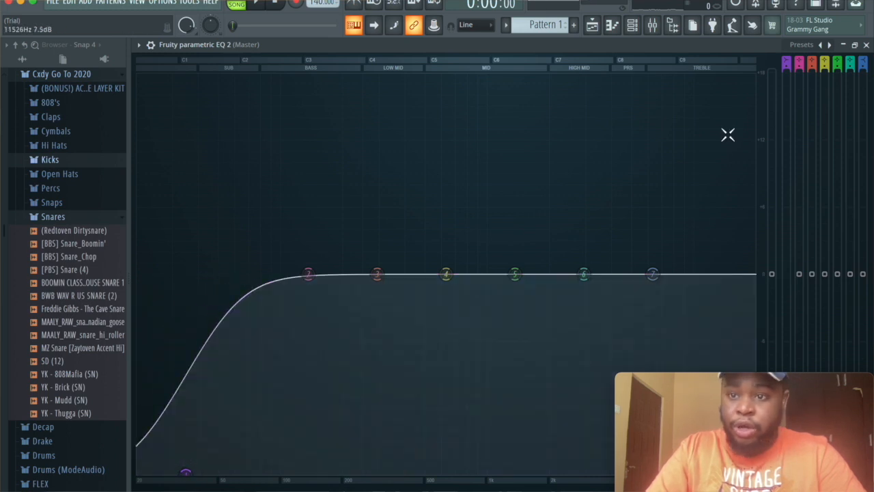
pyautogui.moveTo(788, 69); pyautogui.dragTo(788, 42)
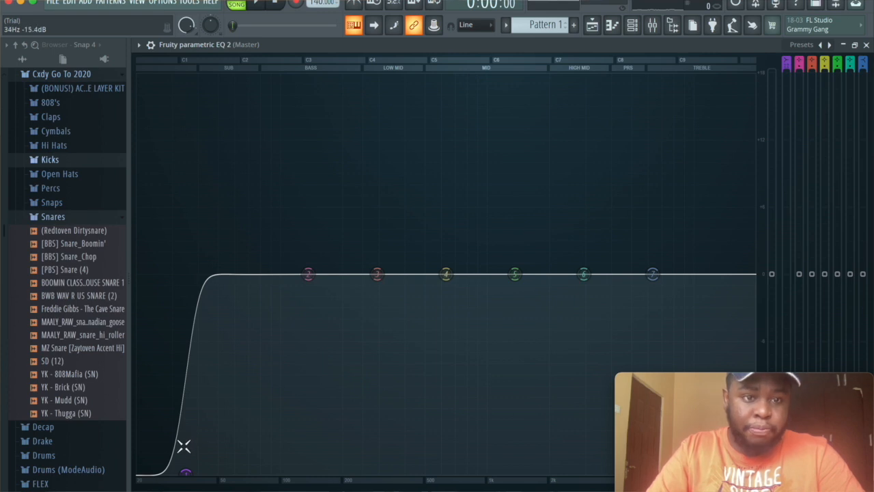
pyautogui.moveTo(184, 460); pyautogui.dragTo(179, 472)
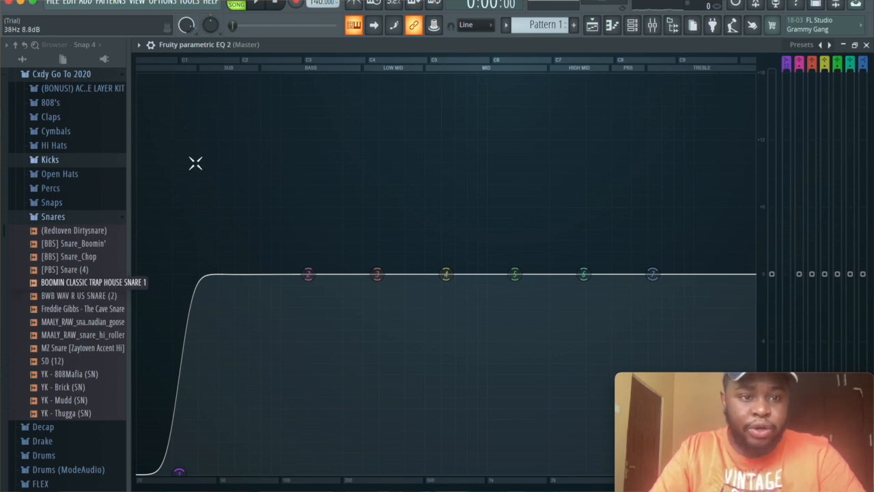
pyautogui.press('space')
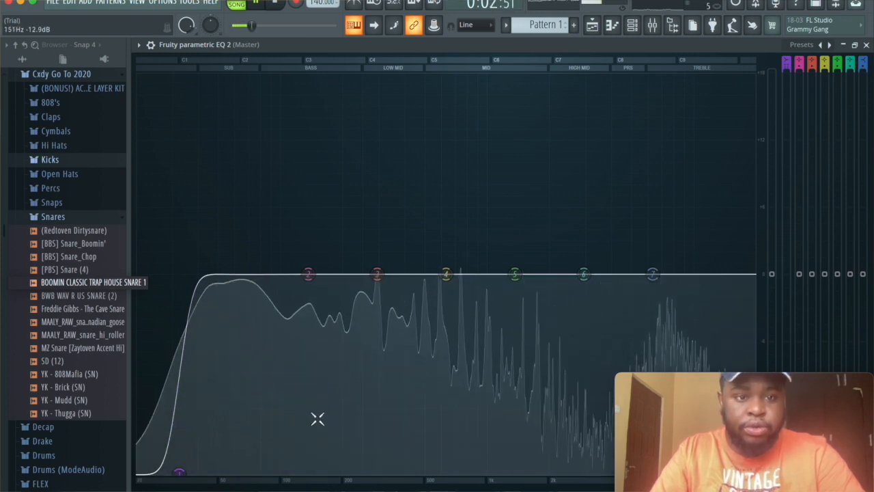
pyautogui.press('space')
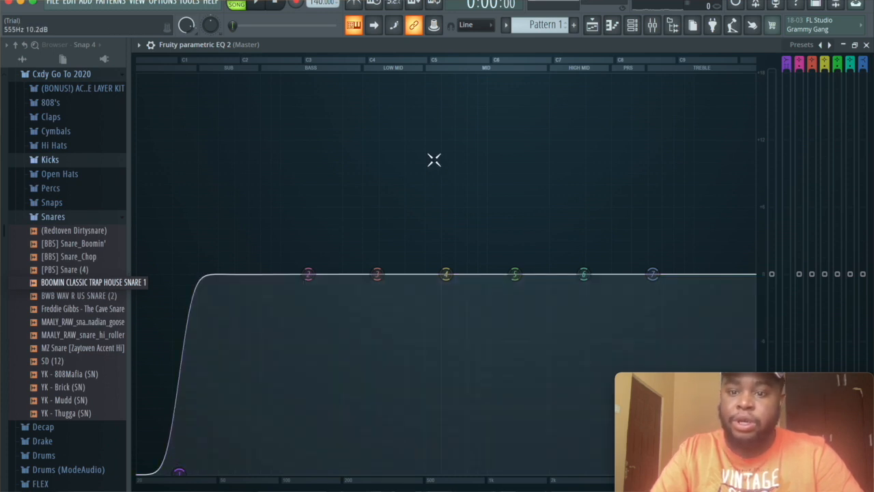
pyautogui.press('space')
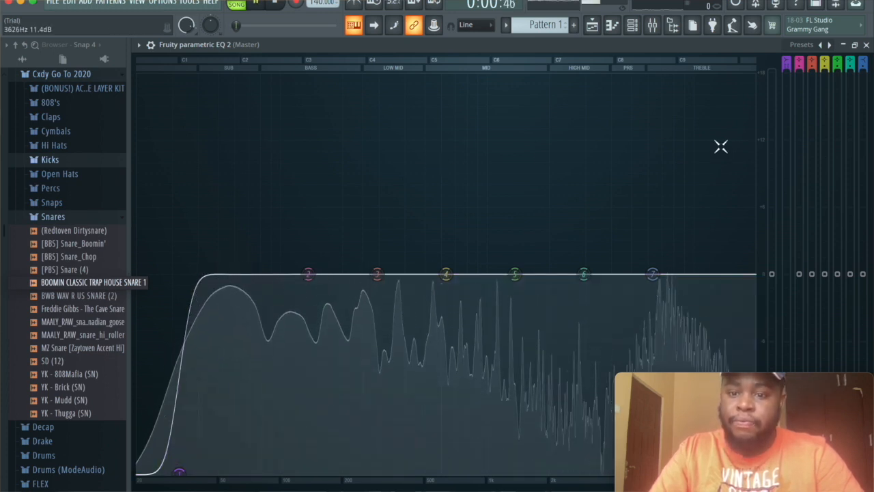
pyautogui.press('space')
pyautogui.click(867, 46)
# Load Fruity Limiter in the Master track's second effect slot and play the beat to check its level
pyautogui.click(795, 100)
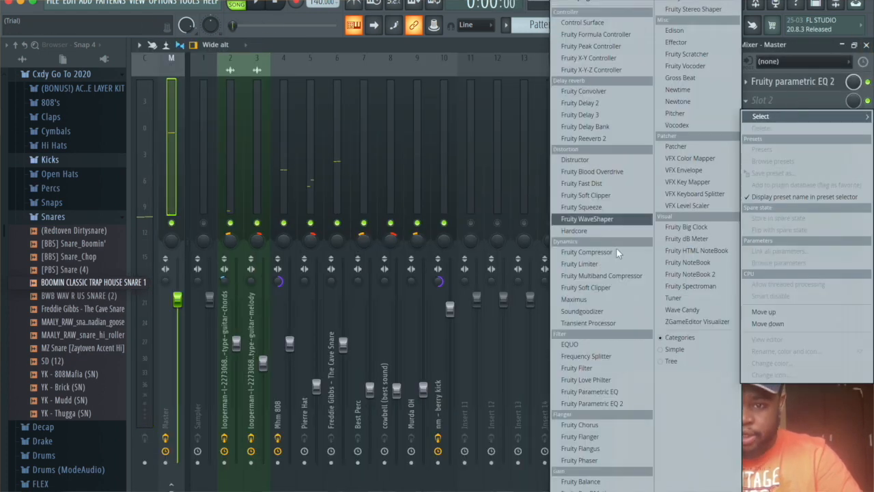
pyautogui.click(607, 266)
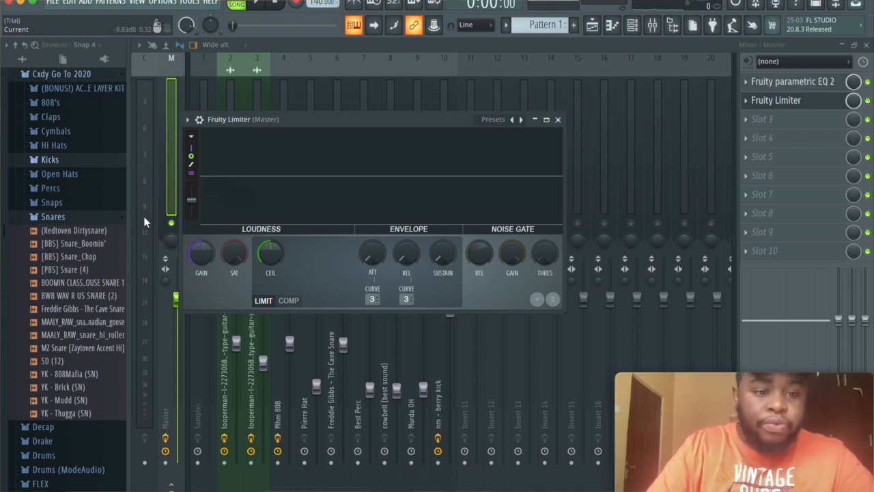
pyautogui.press('space')
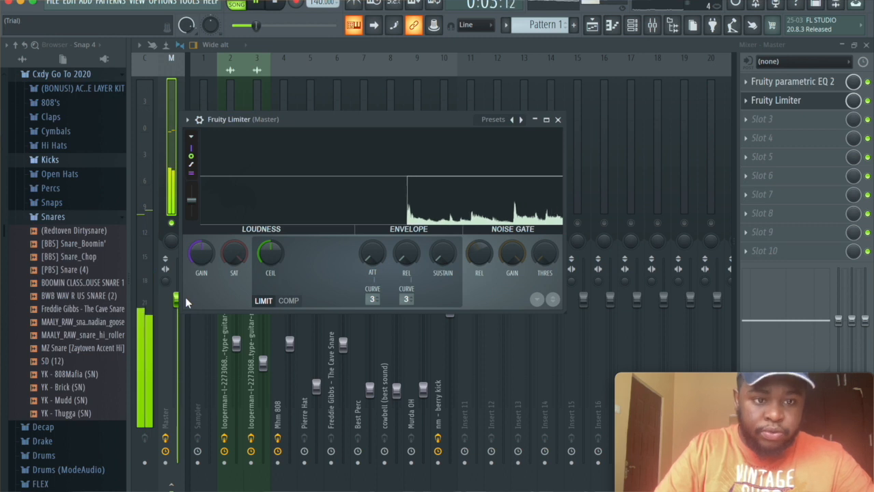
pyautogui.press('space')
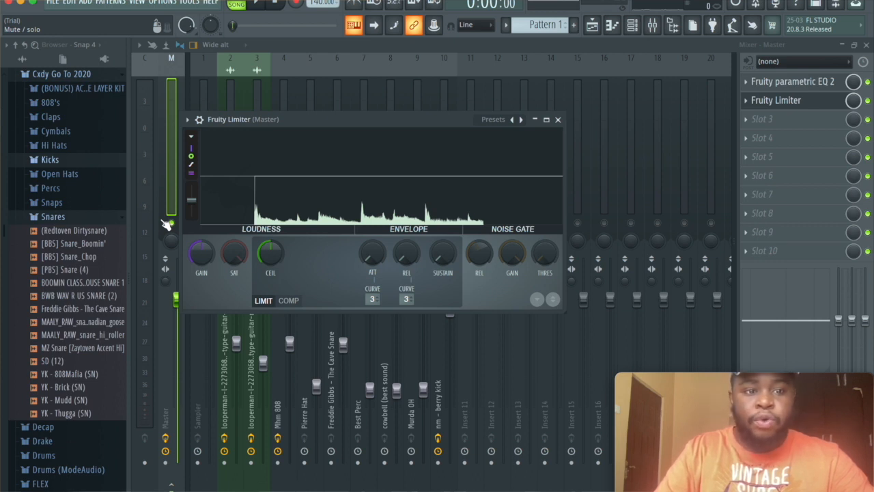
# Raise the master limiter's gain to 6.9 dB while checking the beat's loudness, and close the limiter
pyautogui.moveTo(201, 252); pyautogui.dragTo(200, 239)
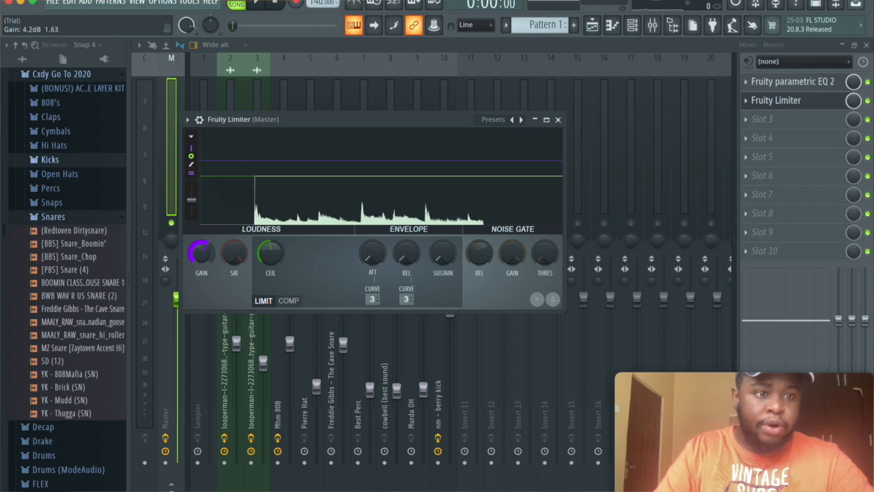
pyautogui.press('space')
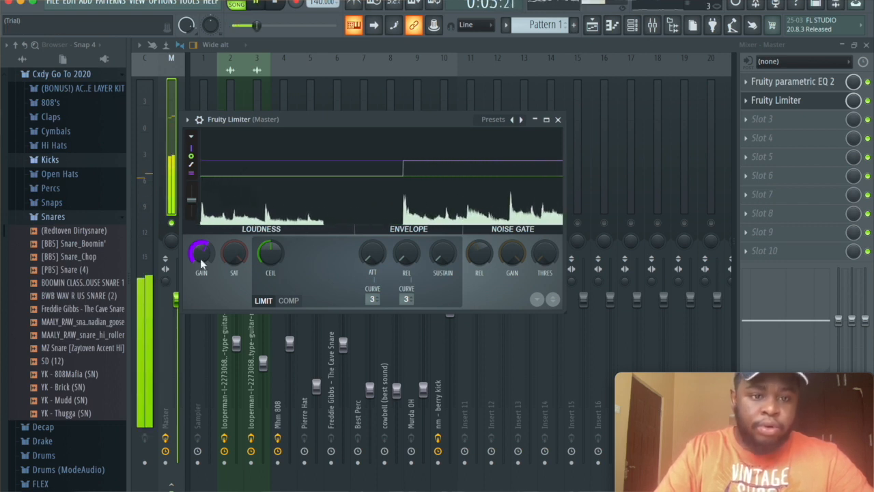
pyautogui.press('space')
pyautogui.moveTo(201, 258)
pyautogui.mouseDown()
pyautogui.moveTo(202, 250)
pyautogui.moveTo(207, 254)
pyautogui.mouseUp()
pyautogui.press('space')
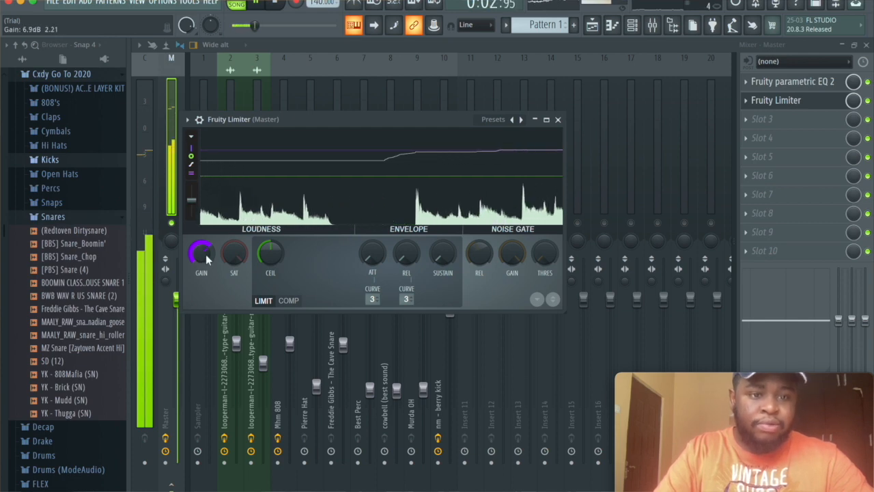
pyautogui.click(558, 120)
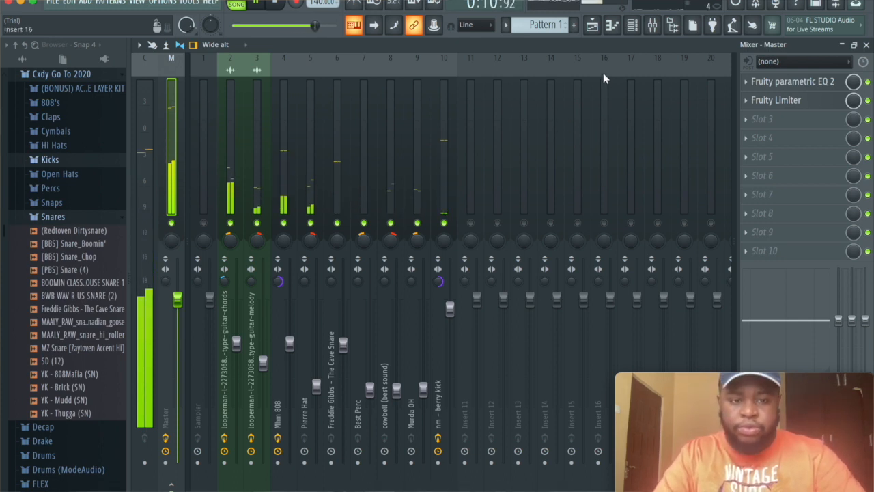
# Play the beat with the Master track's effects bypassed and again with them enabled to compare the sound
pyautogui.press('space')
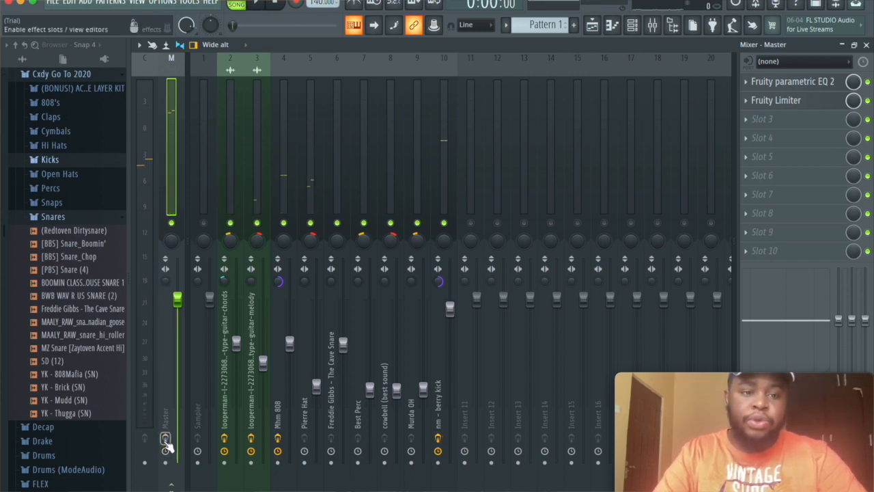
pyautogui.press('space')
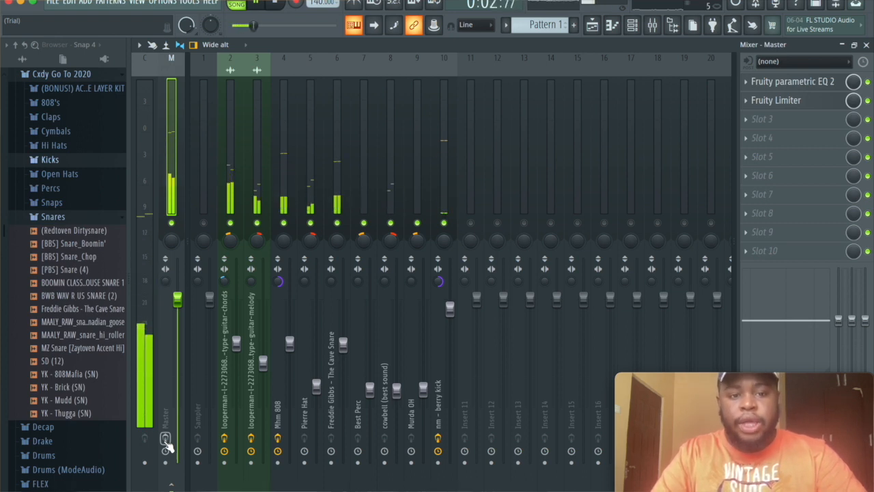
pyautogui.press('space')
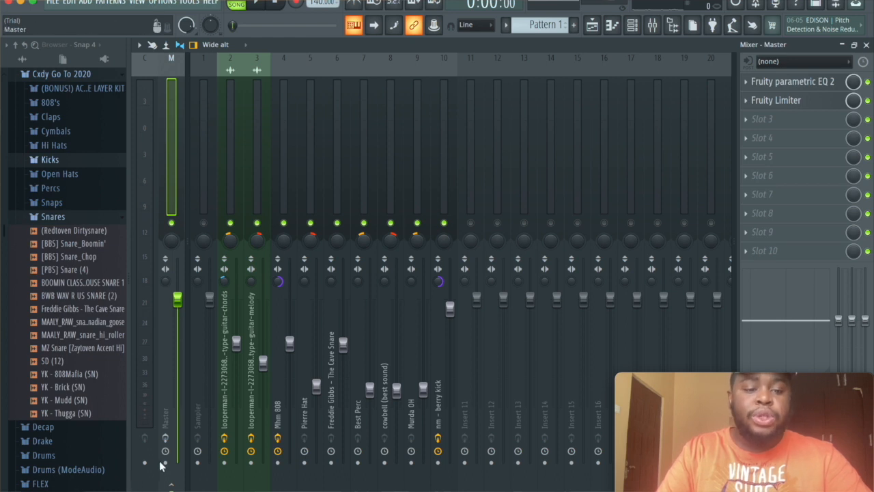
pyautogui.press('space')
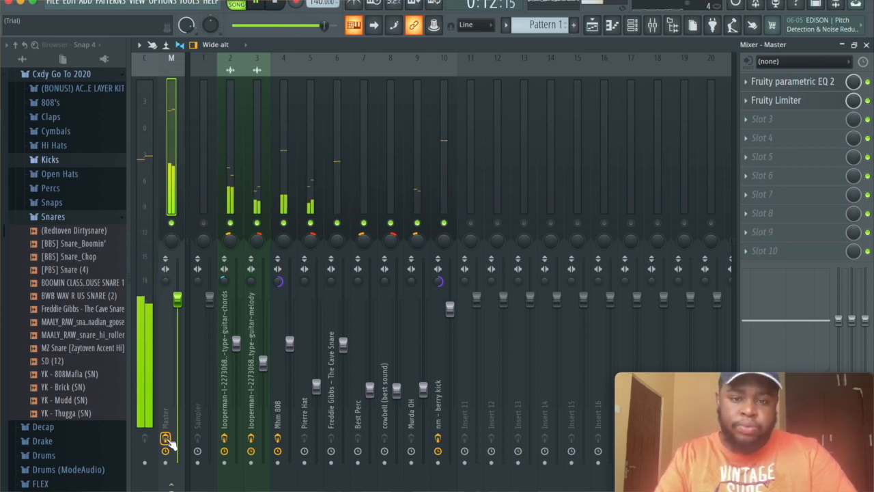
pyautogui.press('space')
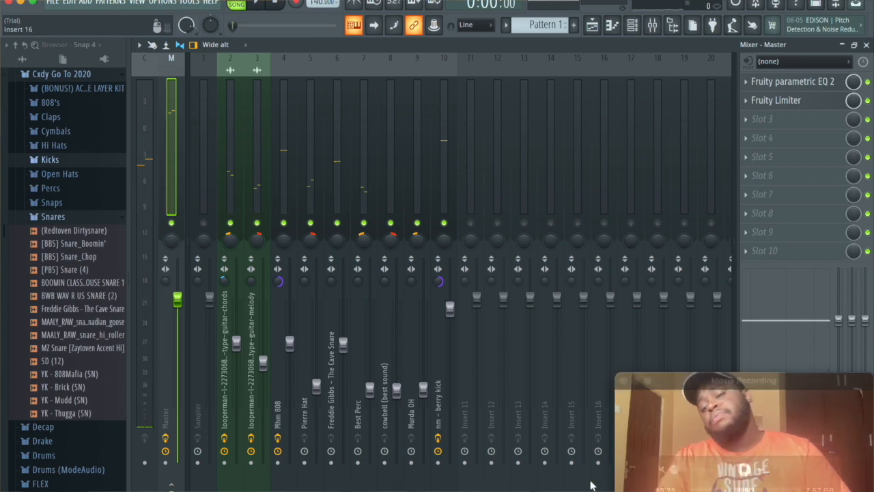